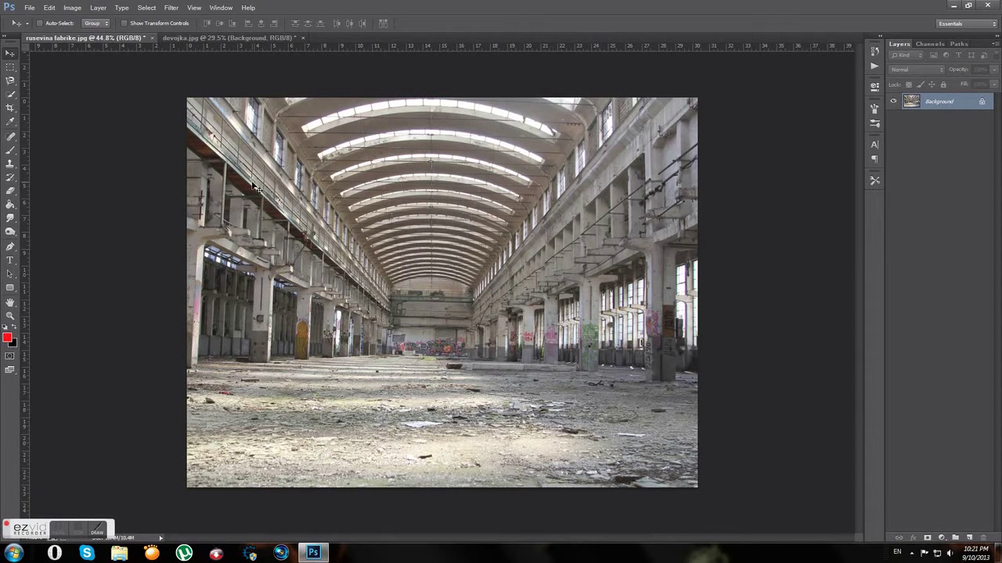
Check the image size, then apply Shadows/Highlights: Shadows 0, Highlights 40%, Midtone Contrast +30.
key(ctrl+alt+i)
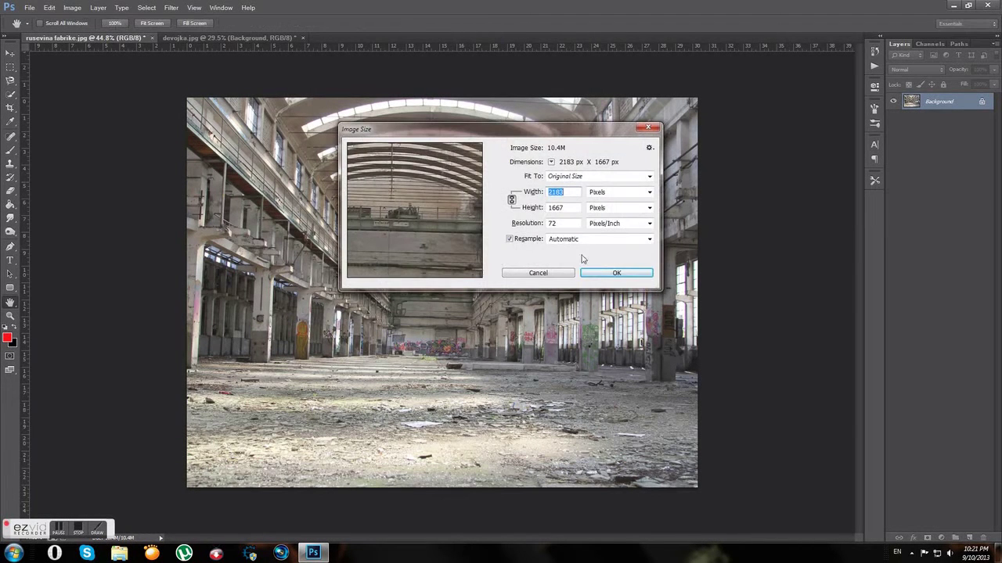
click(617, 273)
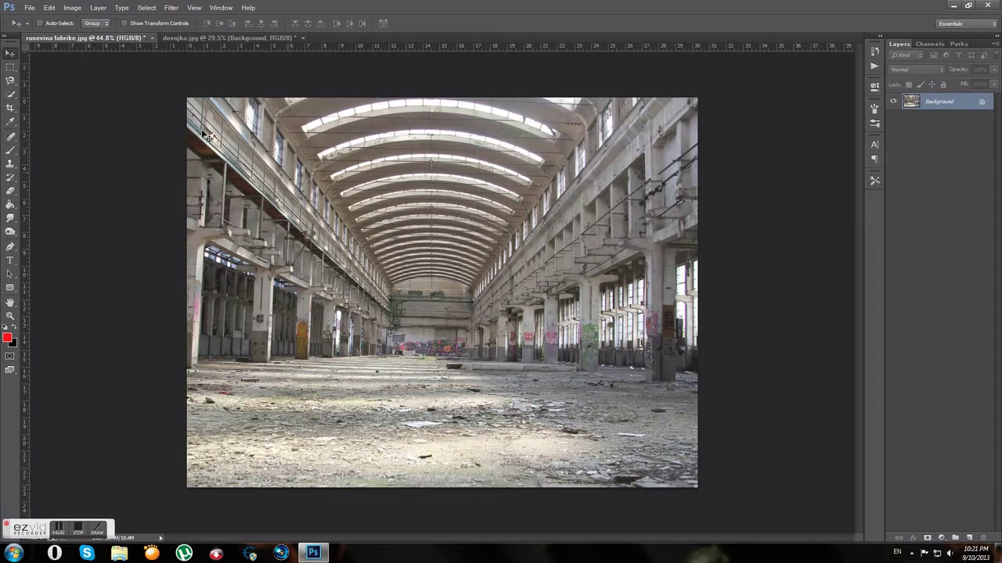
click(72, 7)
mouse_move(247, 57)
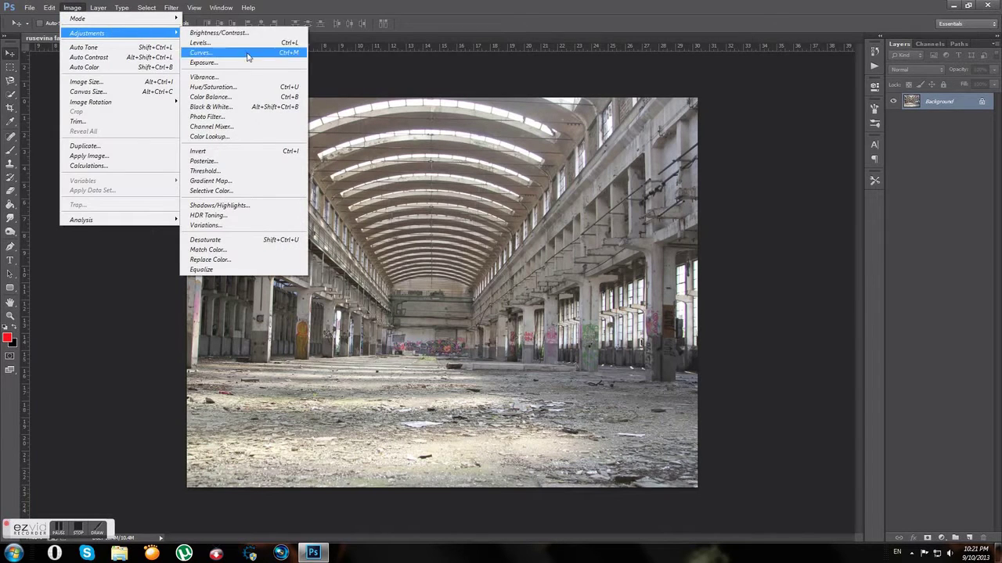
click(249, 205)
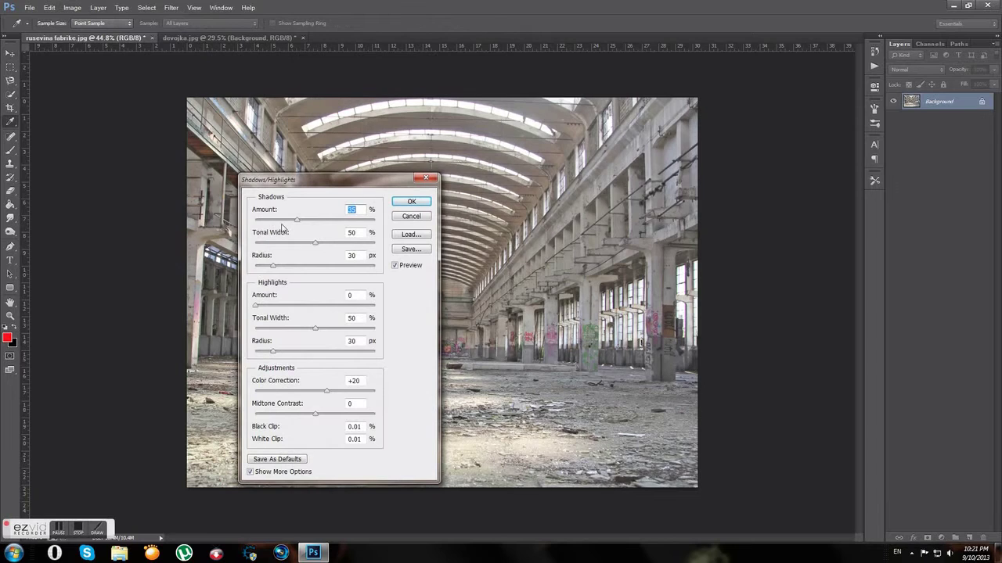
text(0)
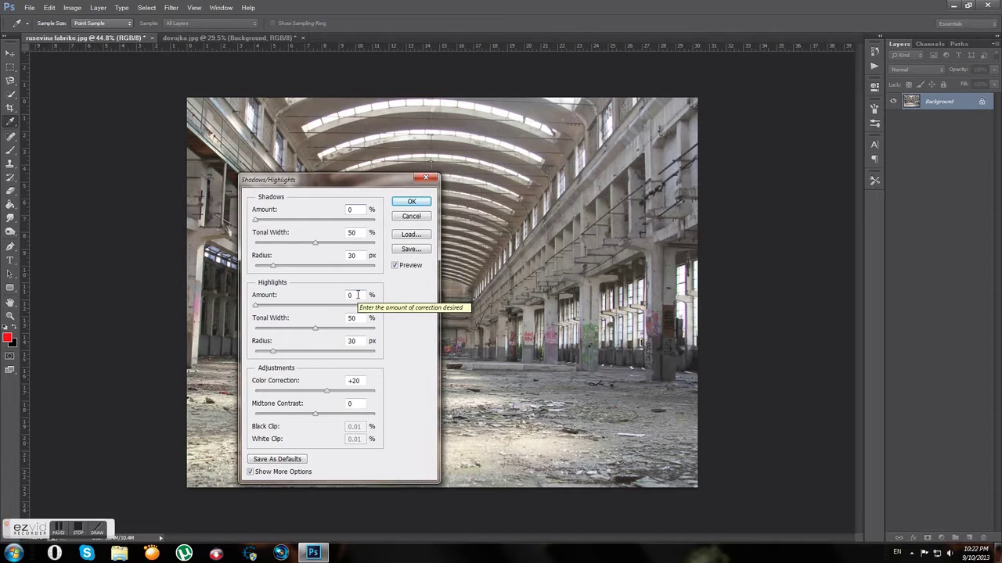
drag(358, 295, 337, 295)
text(40)
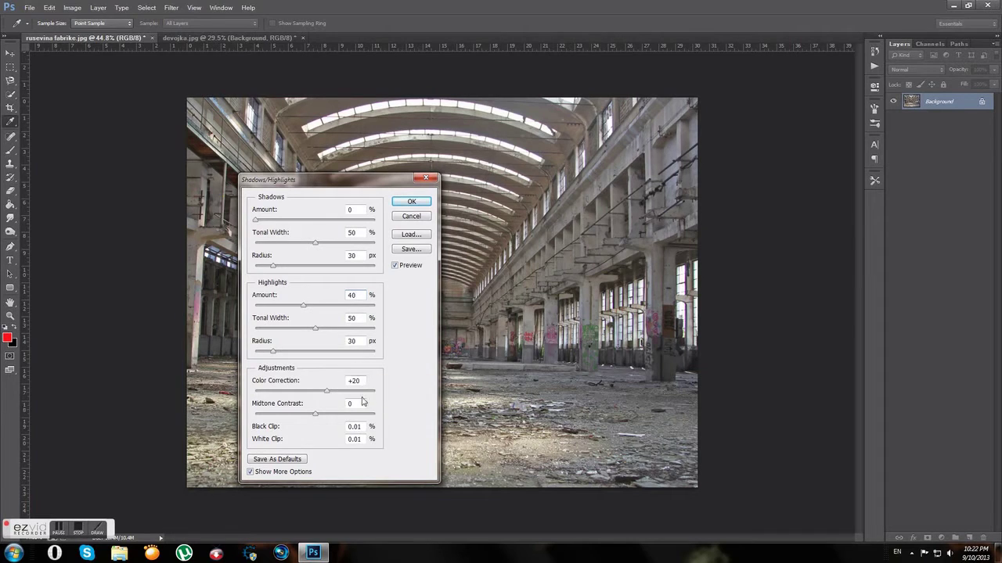
double_click(364, 403)
text(30)
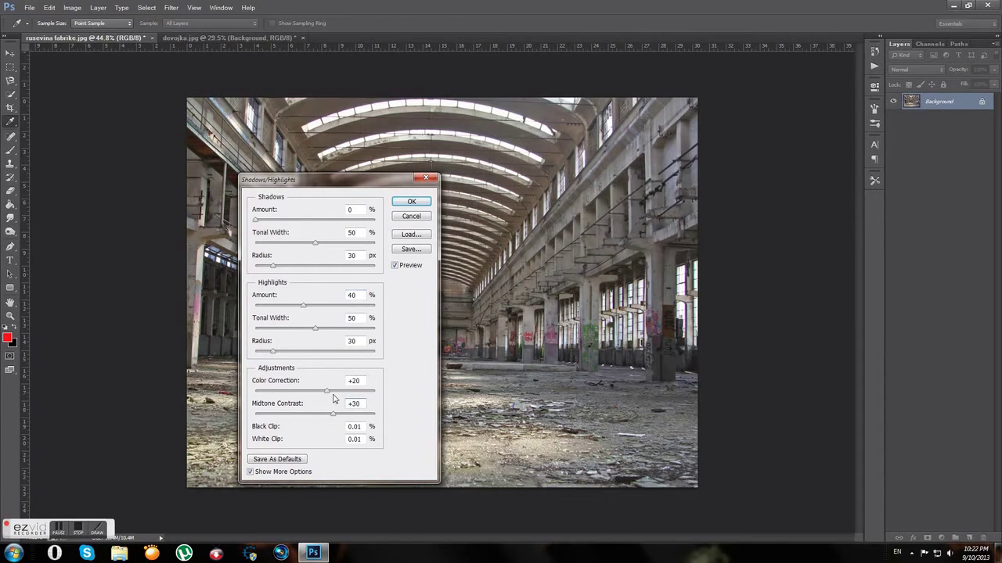
click(394, 265)
click(395, 266)
click(414, 202)
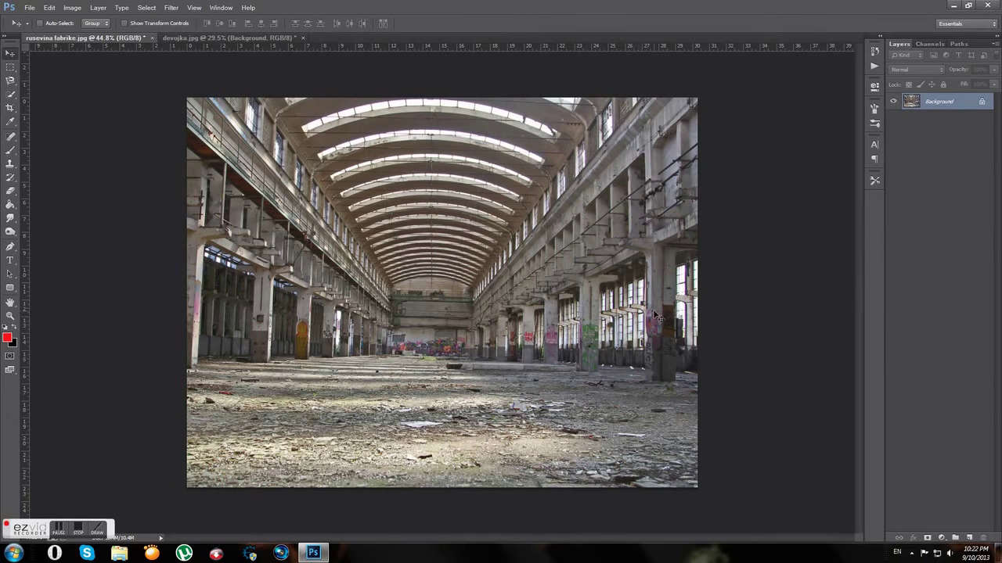
Duplicate the factory hall layer and set the copy's blend mode to Soft Light.
key(ctrl+j)
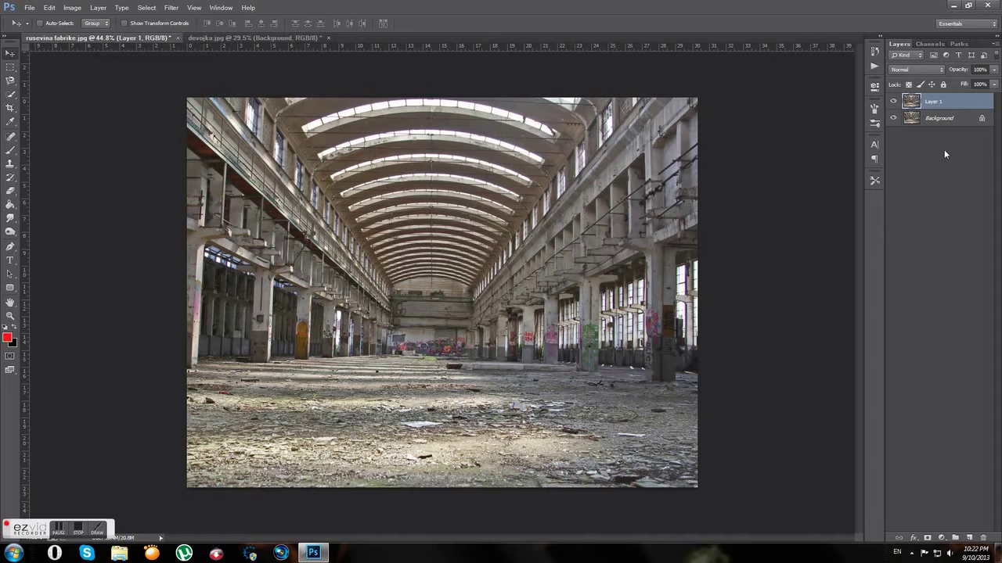
click(928, 70)
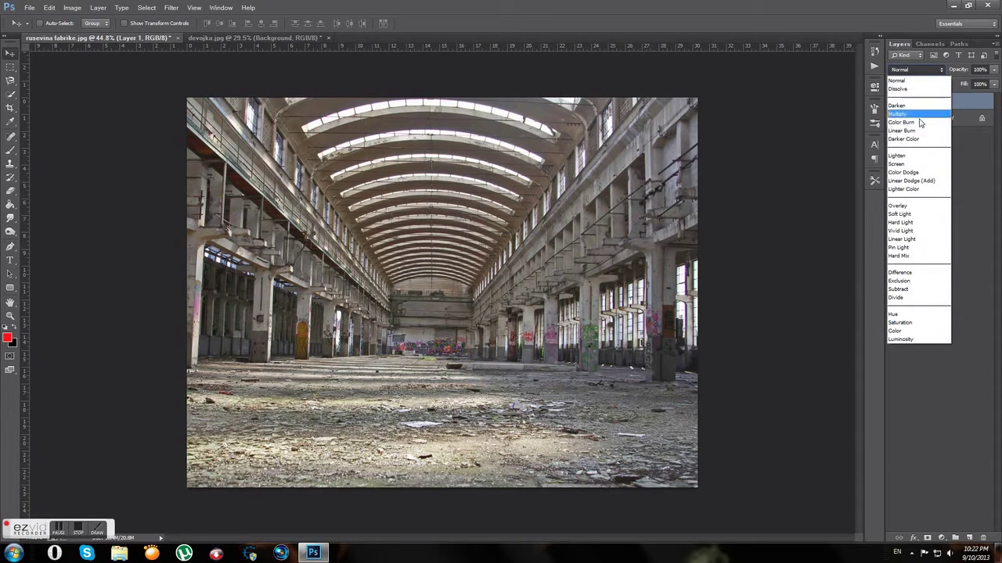
click(921, 213)
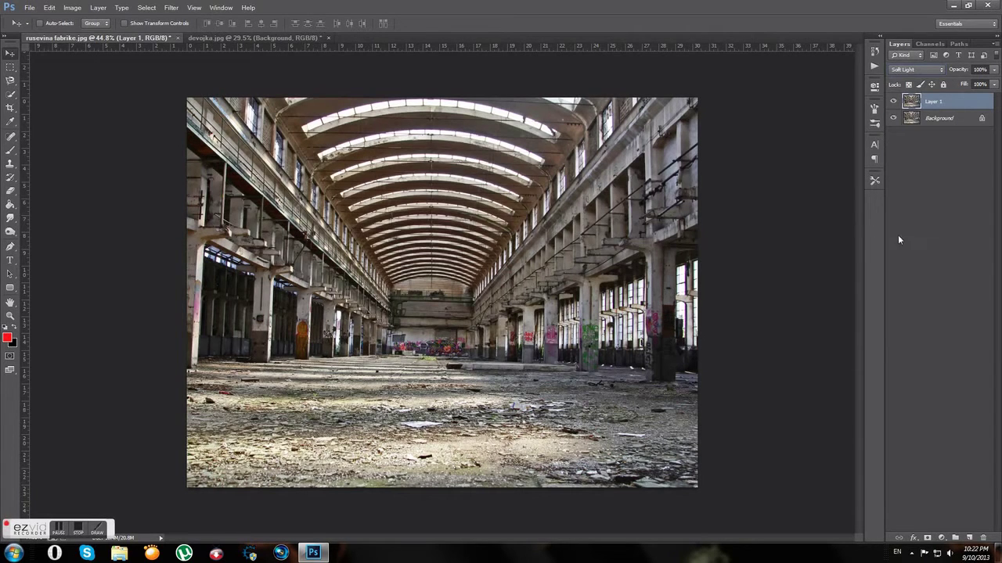
click(171, 8)
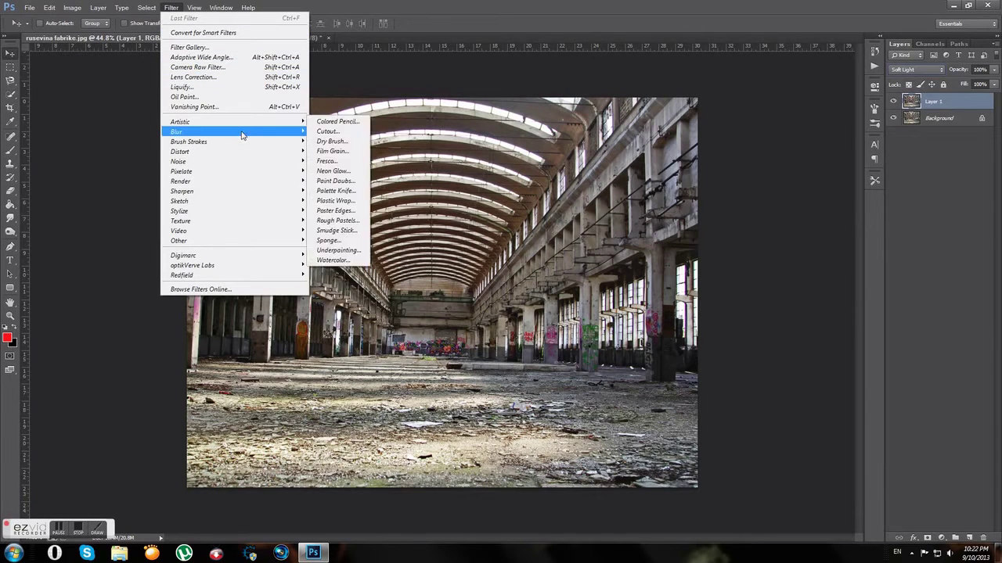
mouse_move(227, 231)
click(942, 538)
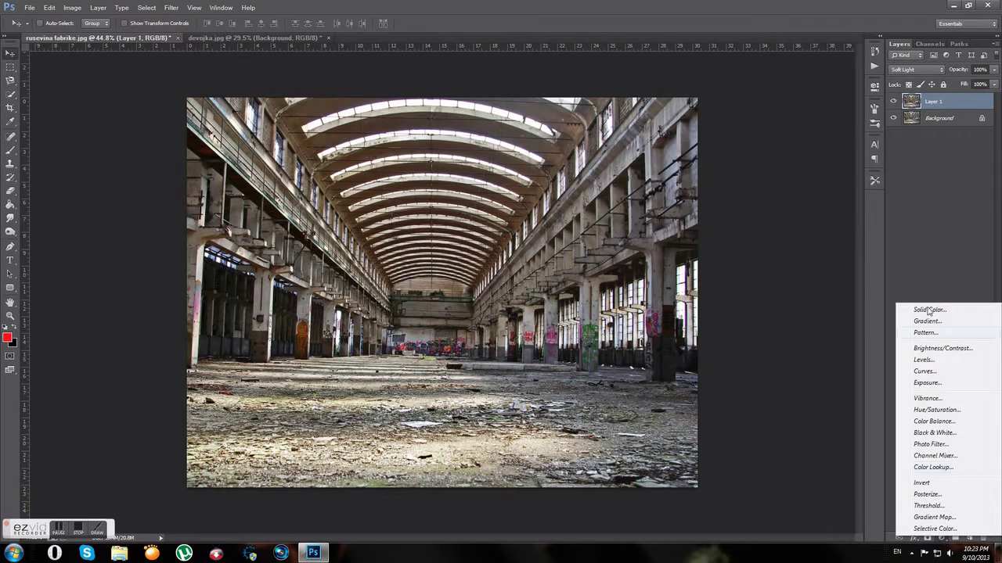
Add a Vibrance adjustment layer with Vibrance set to -30.
click(948, 398)
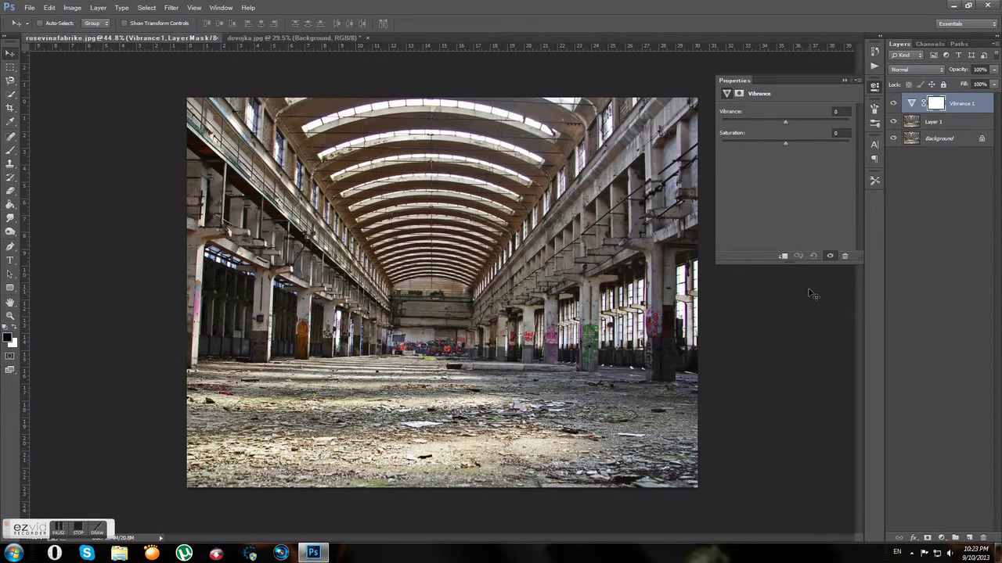
text(-30)
click(845, 81)
Add a Curves adjustment layer and pull the curve down to darken the image.
click(941, 538)
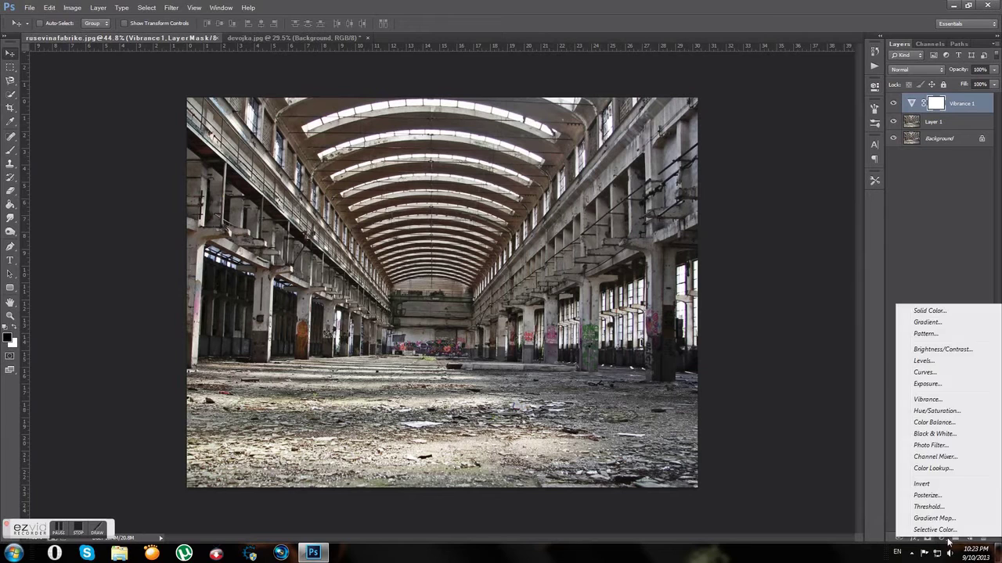
click(936, 379)
drag(768, 214, 817, 162)
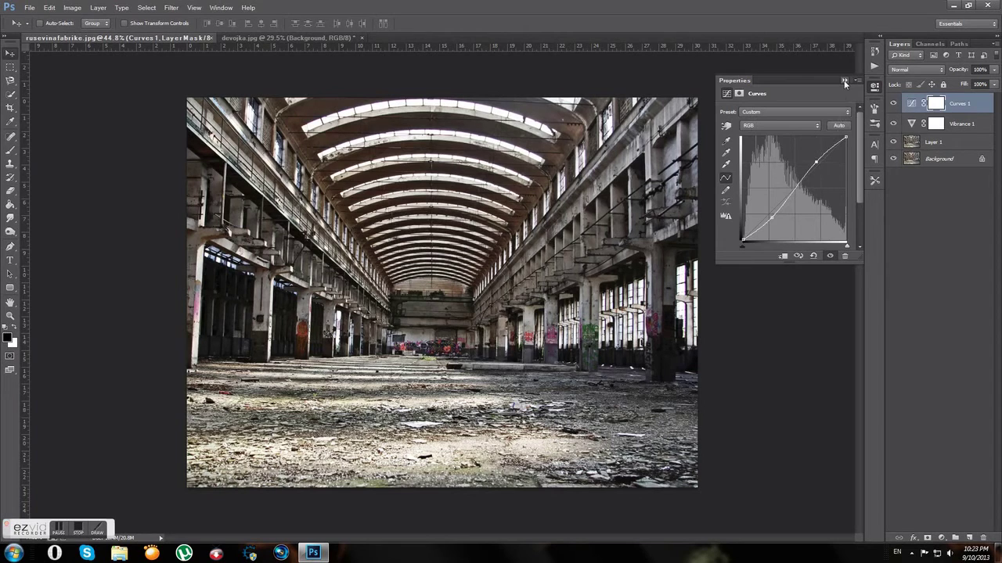
click(844, 82)
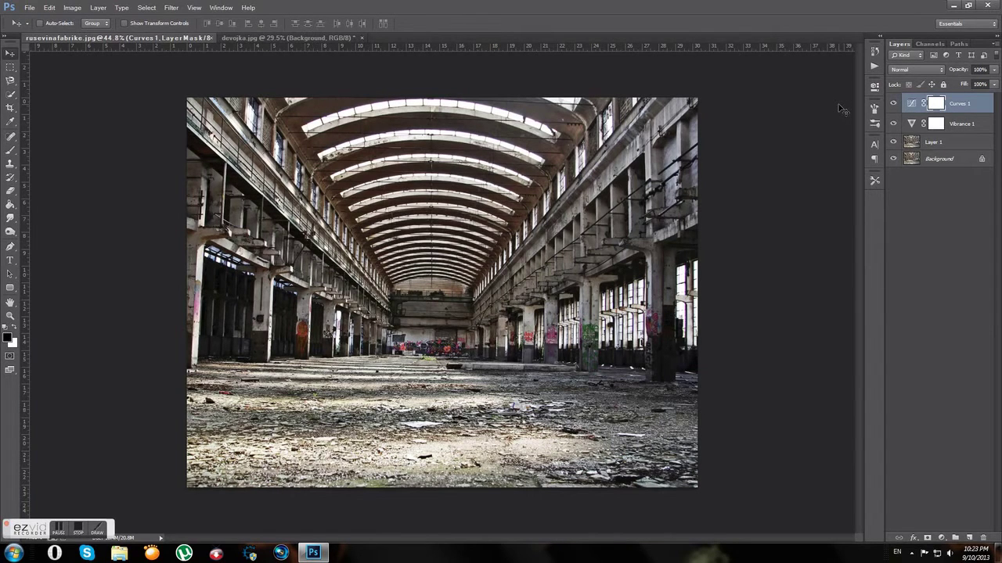
Drag the cut-out woman layer from devojka.jpg into the factory hall document as Layer 2.
click(317, 37)
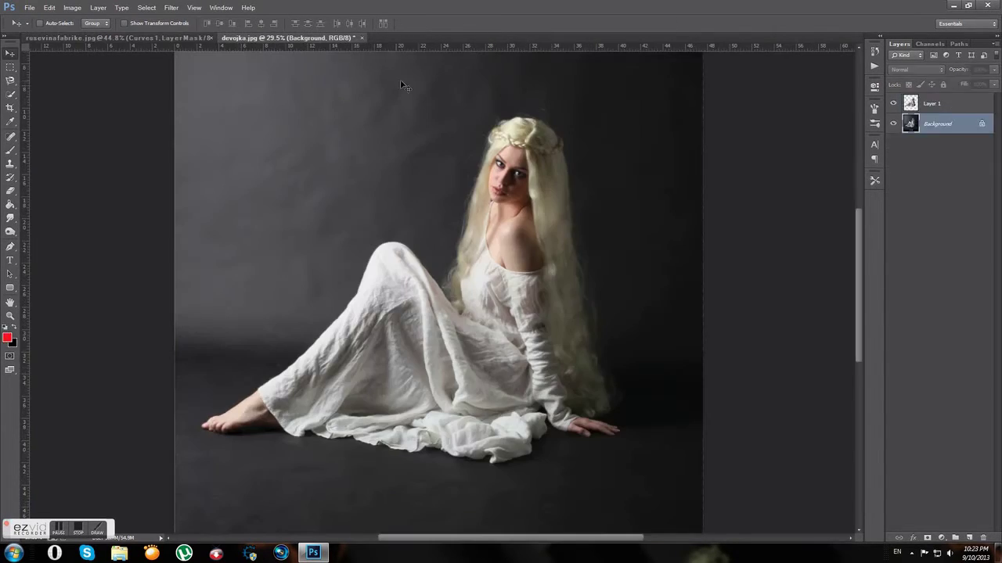
click(892, 124)
click(892, 125)
click(935, 104)
mouse_move(418, 305)
mouse_down()
mouse_move(117, 38)
mouse_move(439, 353)
mouse_up()
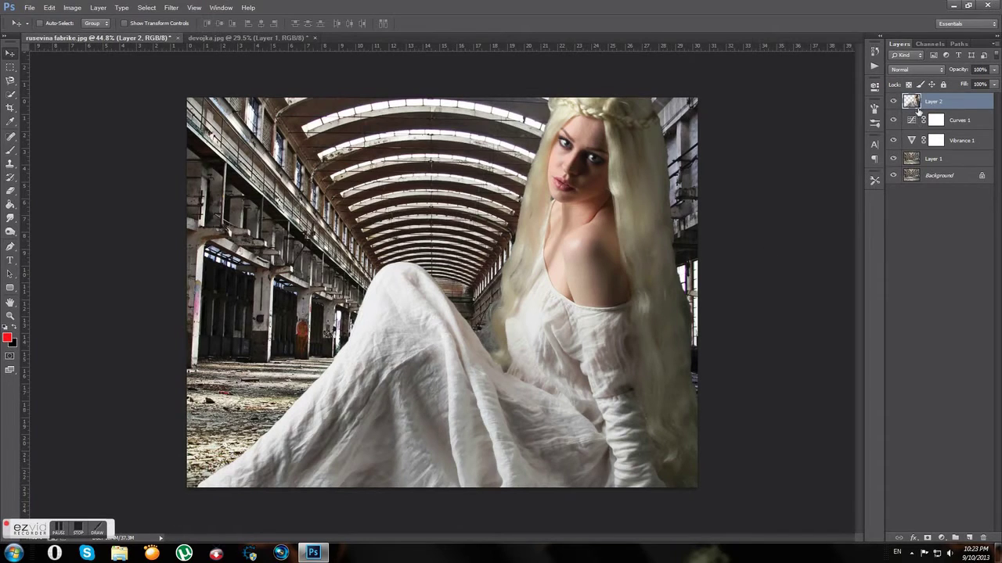
right_click(922, 110)
click(798, 181)
Scale the woman down to a small seated figure on the floor right of centre.
key(ctrl+t)
scroll(605, 208, down, 3)
mouse_move(635, 153)
mouse_down()
mouse_move(367, 348)
mouse_move(583, 286)
mouse_move(553, 305)
mouse_up()
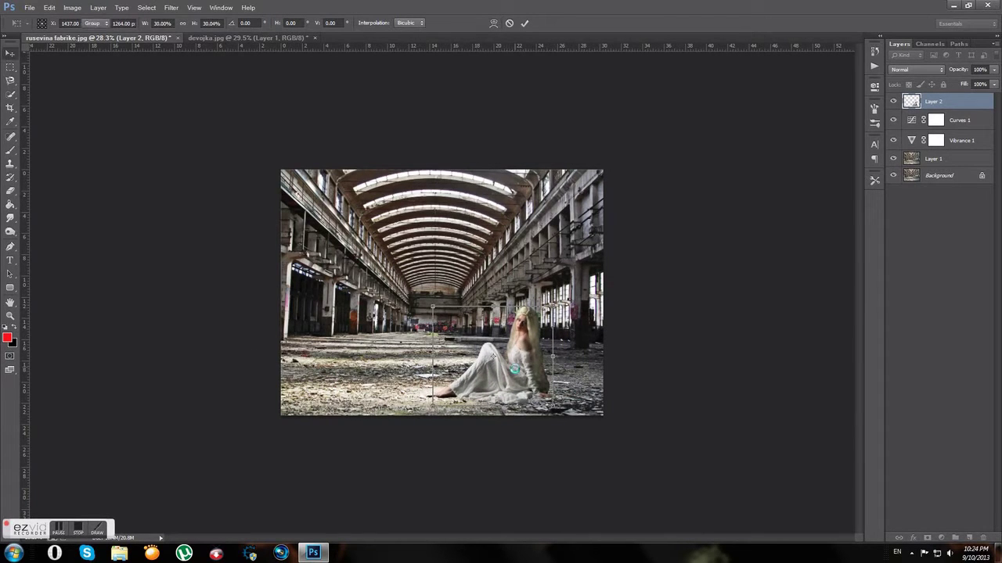
key(Escape)
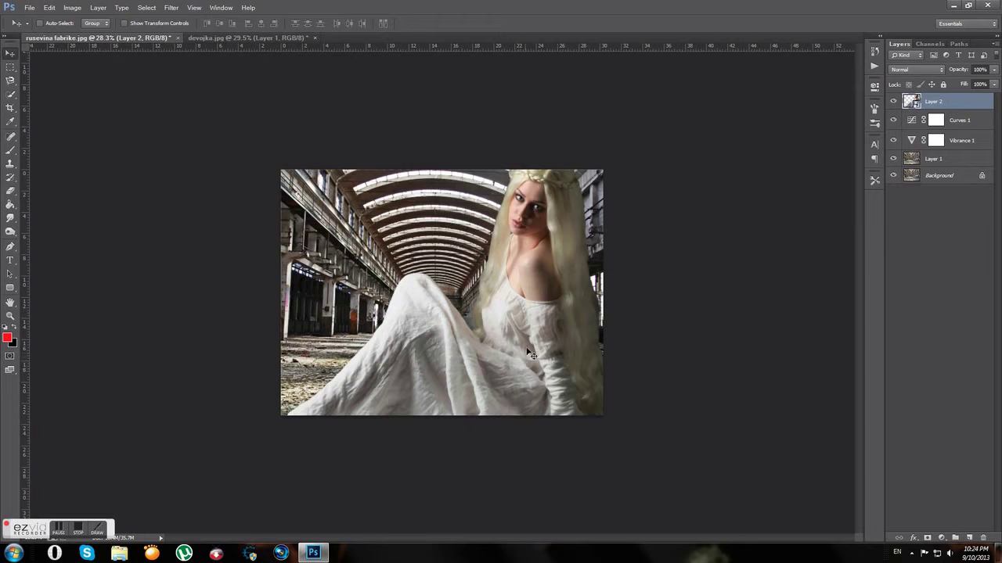
key(ctrl+t)
drag(623, 176, 363, 380)
drag(340, 414, 540, 319)
key(Escape)
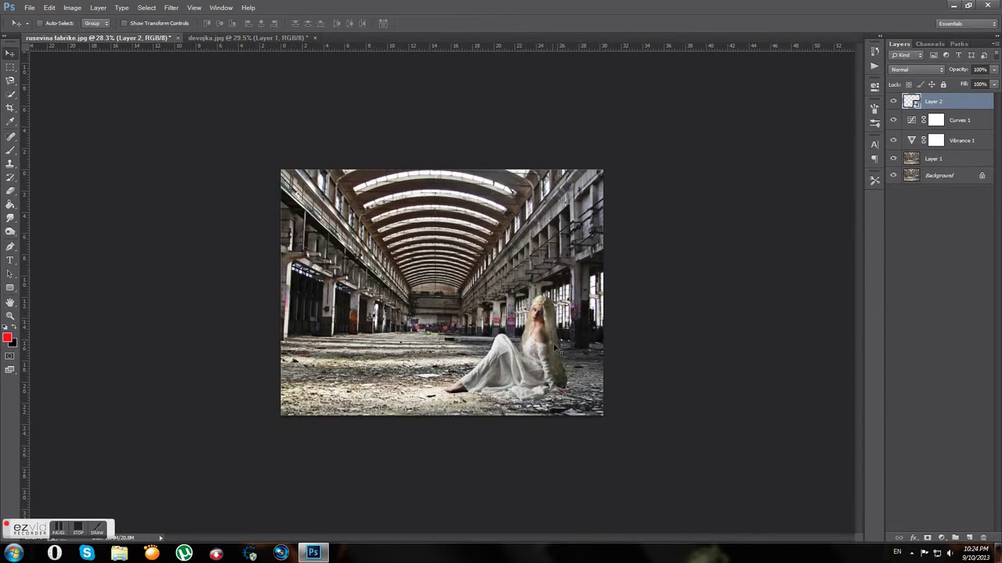
scroll(553, 364, up, 3)
scroll(626, 411, up, 1)
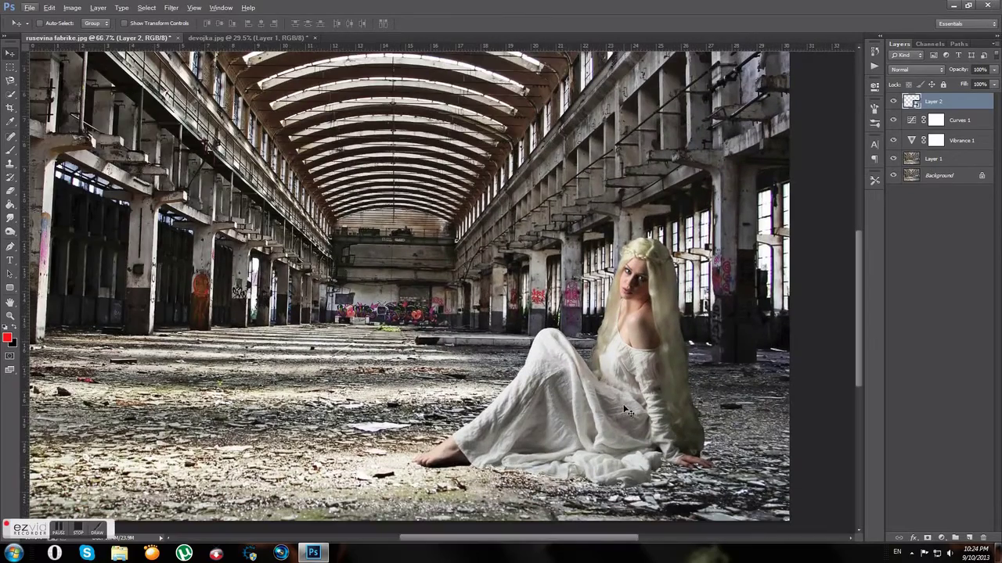
Rasterize Layer 2 into ordinary pixels.
right_click(928, 102)
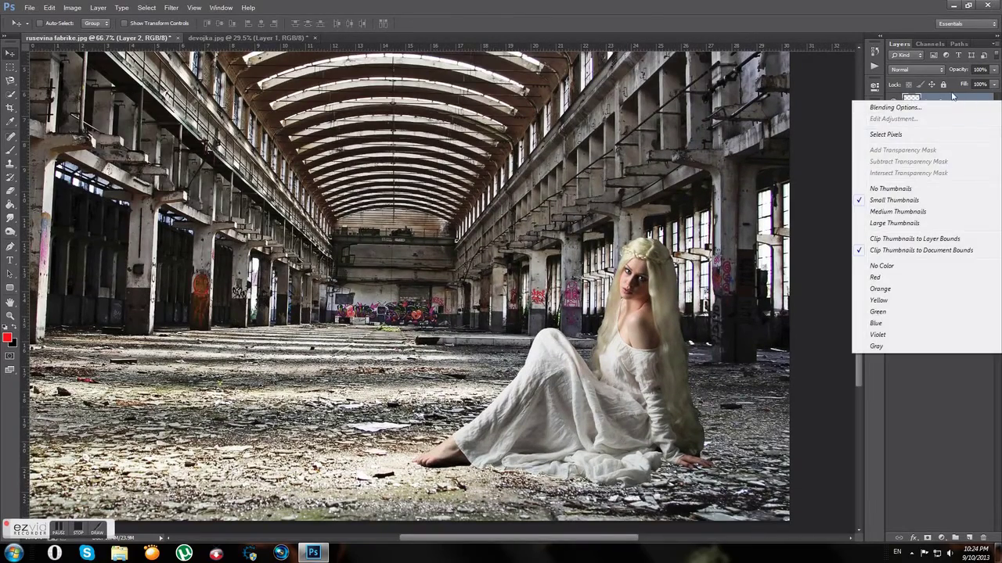
right_click(954, 99)
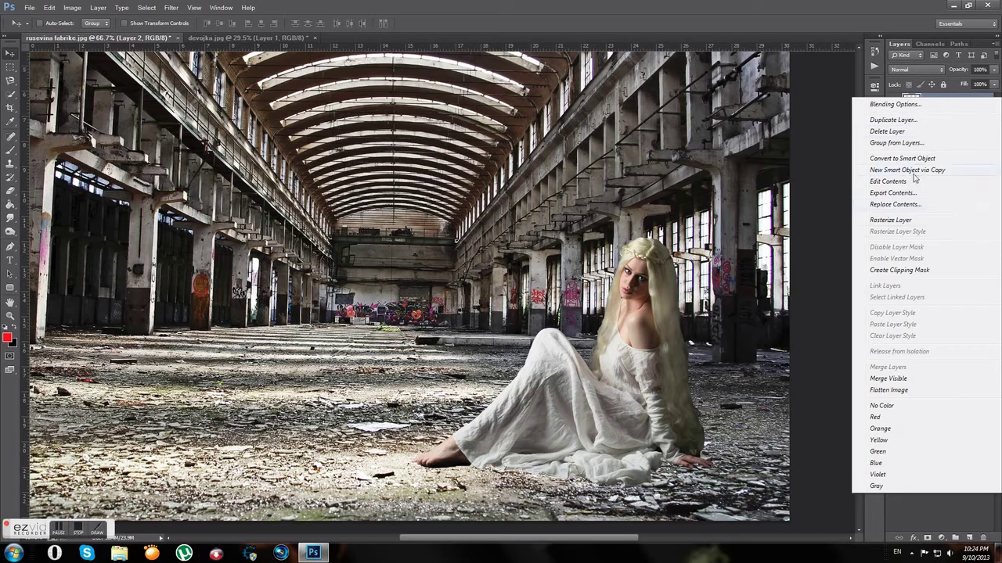
click(923, 220)
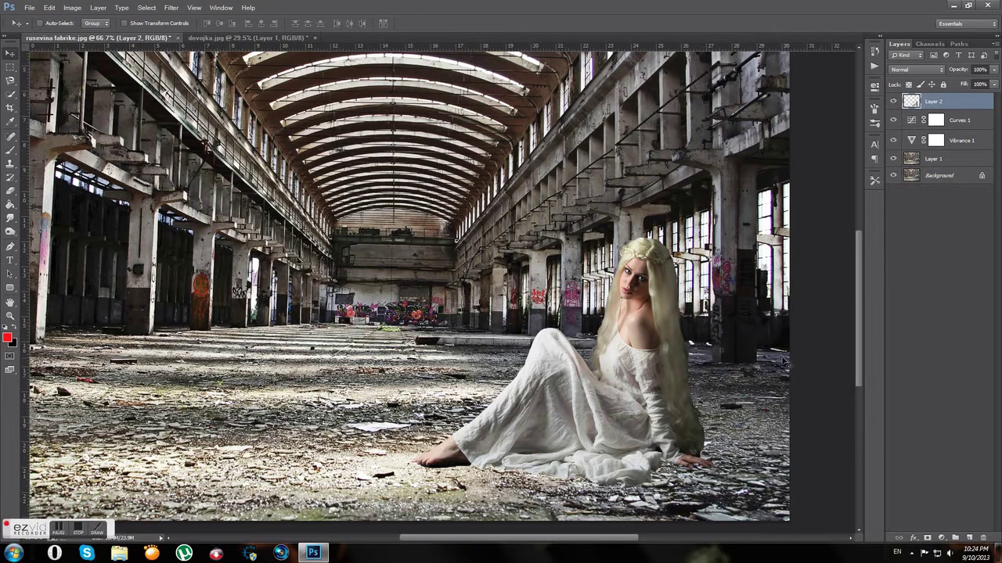
text(dodge ande burne)
Add an Overlay dodge-and-burn layer, reset colours to black and white, and pick the Dodge tool.
click(9, 152)
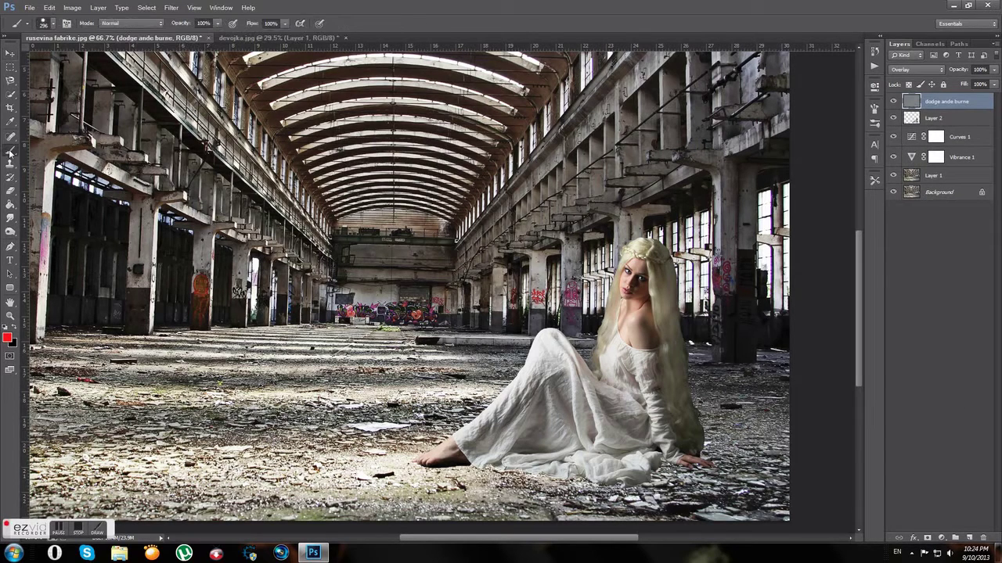
key(d)
right_click(623, 408)
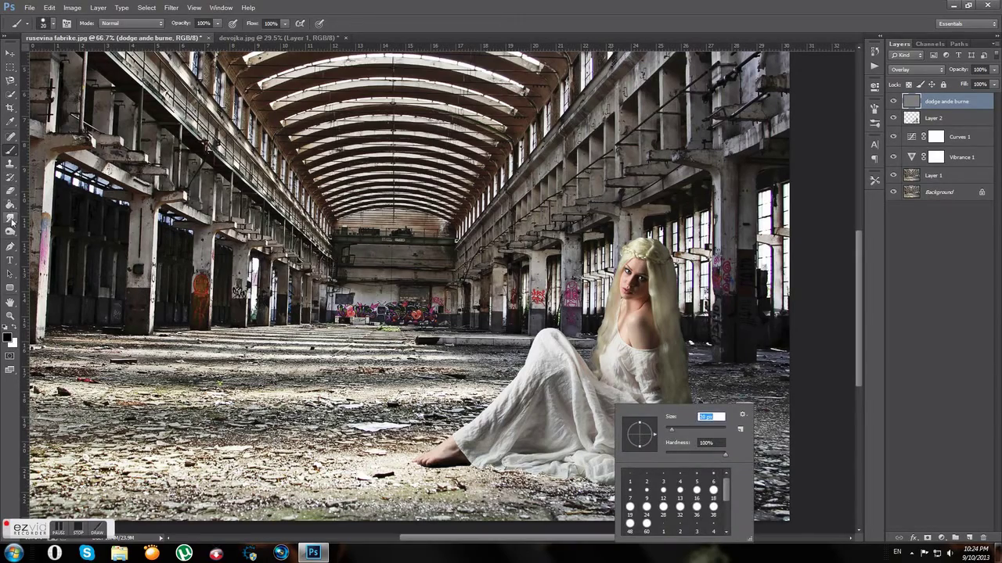
click(10, 232)
scroll(585, 446, up, 4)
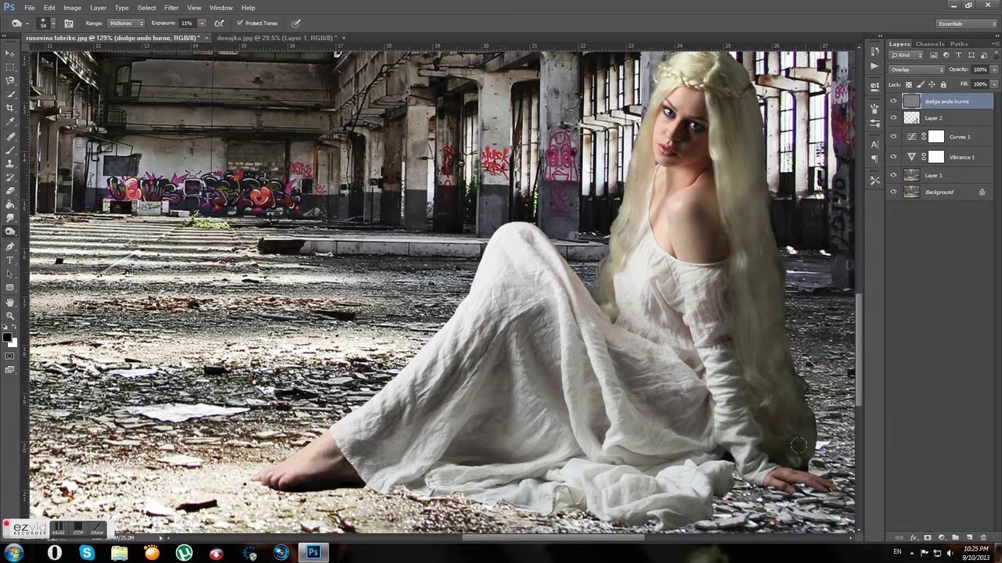
scroll(744, 305, up, 1)
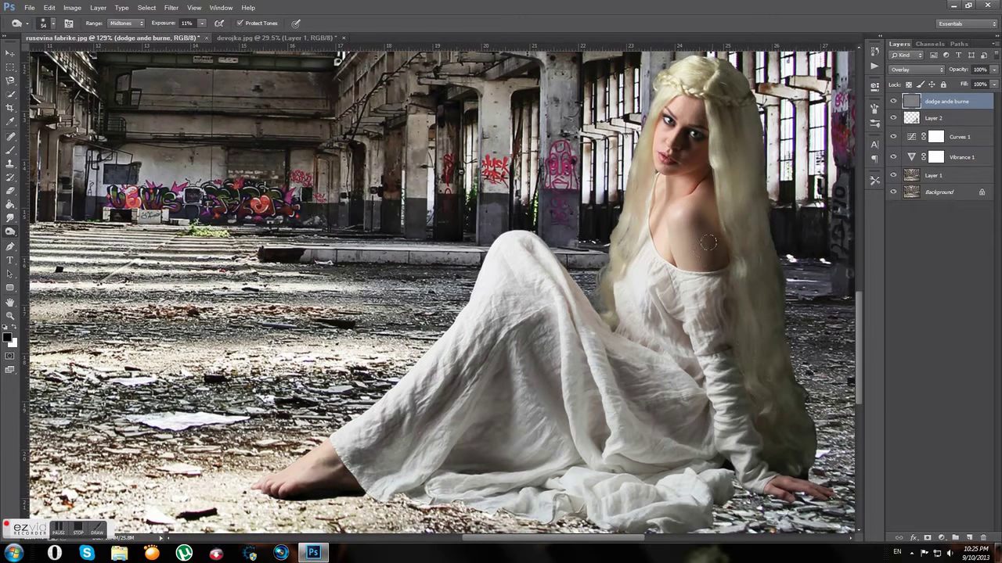
Toggle the dodge-and-burn layer's visibility to compare the image with and without shading.
click(893, 102)
click(893, 102)
click(893, 102)
click(893, 101)
click(893, 102)
click(893, 102)
click(892, 101)
click(893, 102)
Try the Magic Eraser on the grey layer, undo it, and make Layer 2 active.
click(11, 190)
click(58, 212)
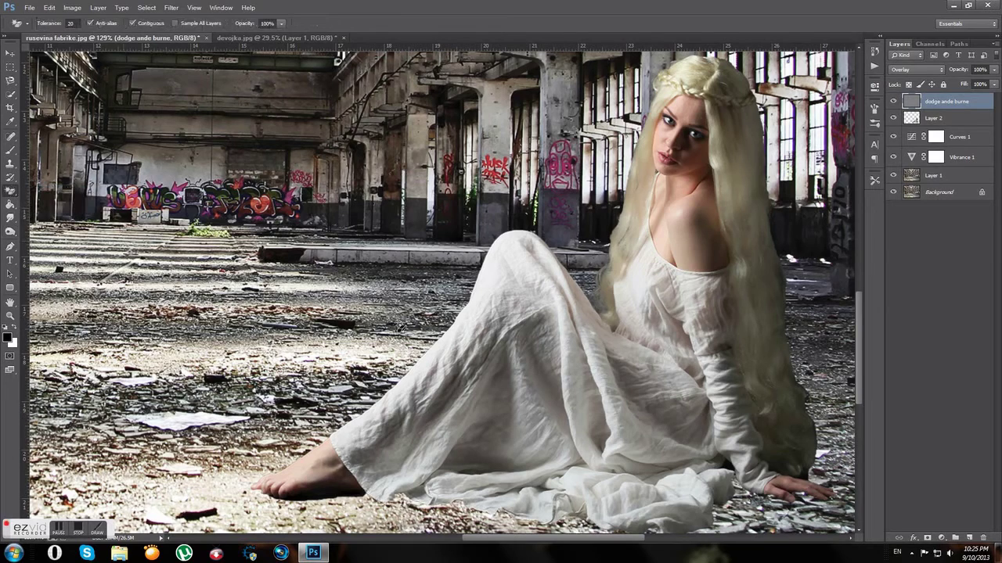
click(738, 483)
key(ctrl+z)
key(alt+bracketleft)
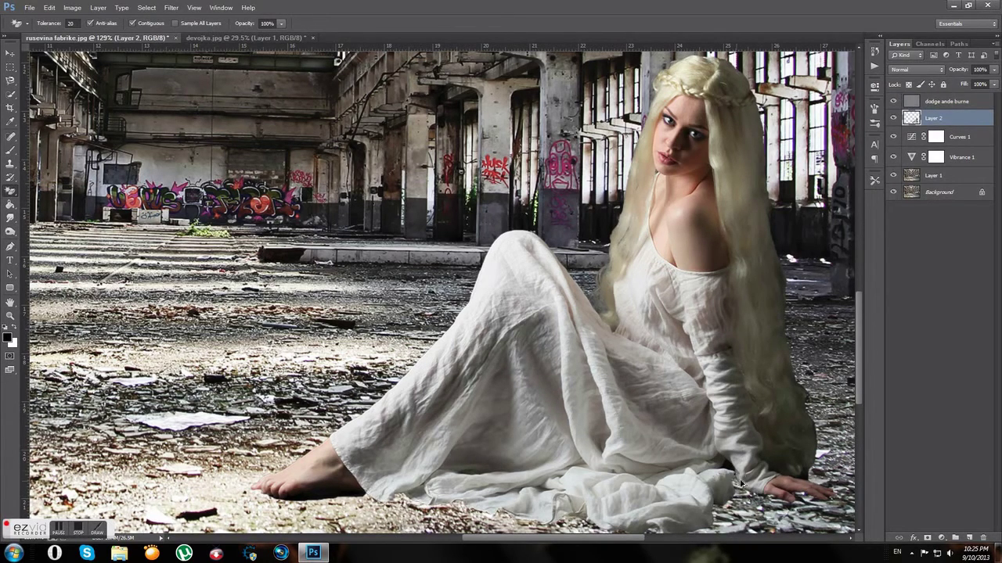
Restore the dodge-and-burn shading, reselect Layer 2, and zoom in on the foot and skirt hem.
key(ctrl+z)
scroll(738, 479, up, 2)
key(ctrl+z)
key(alt+bracketleft)
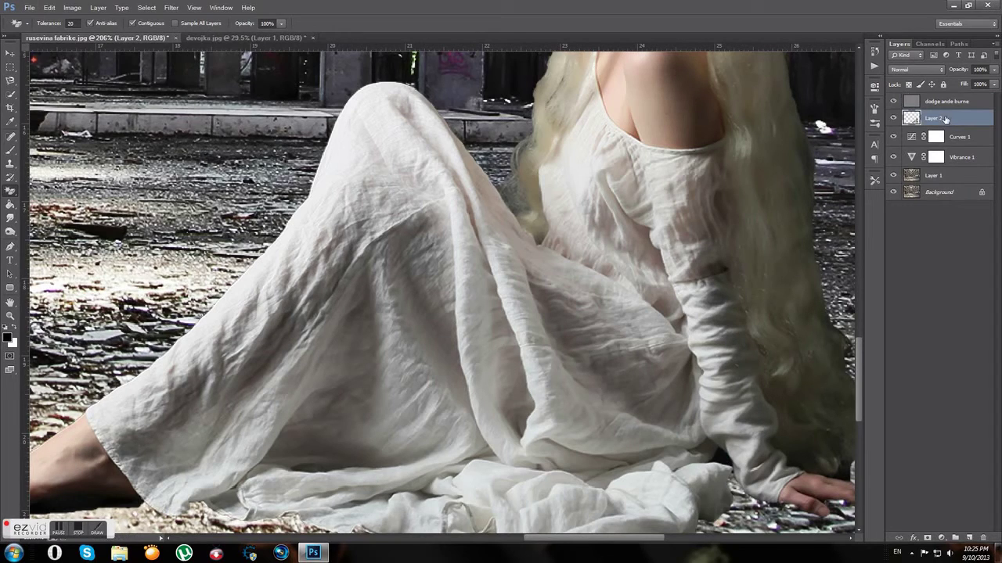
key(h)
click(843, 487)
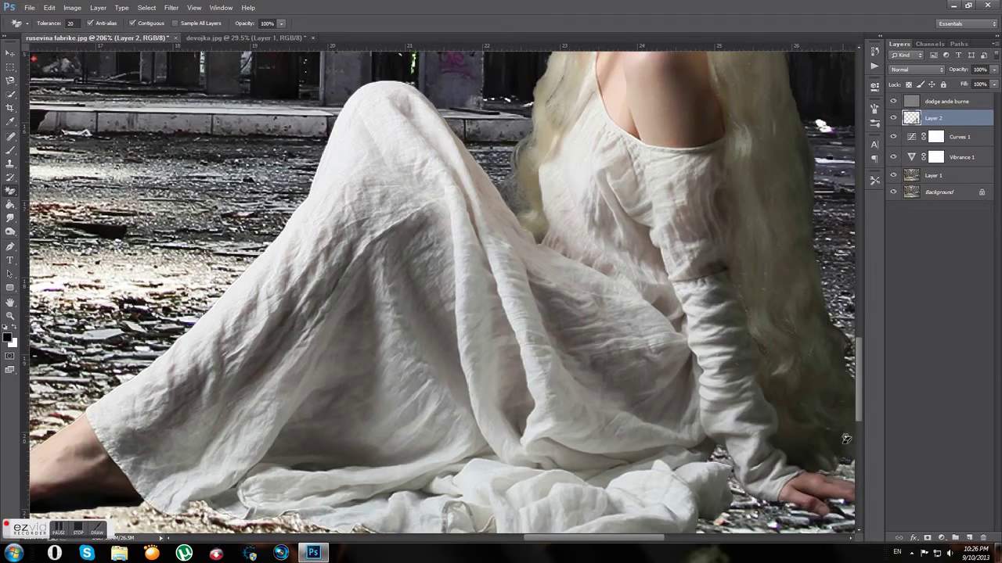
key(h)
drag(845, 439, 297, 391)
Erase the dark shadow under the woman's foot with a 14 px eraser.
click(11, 191)
click(55, 192)
right_click(237, 422)
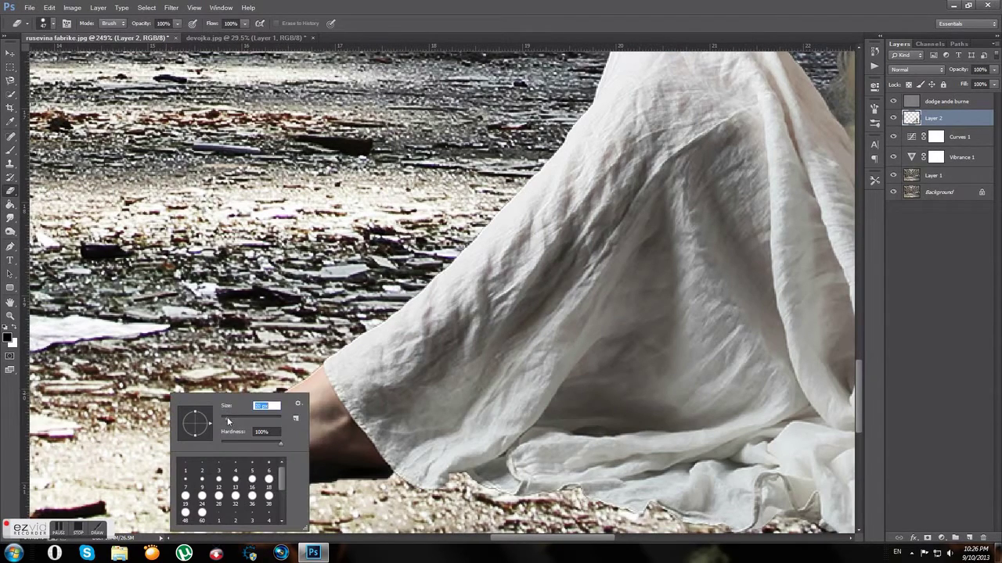
text(14)
key(Return)
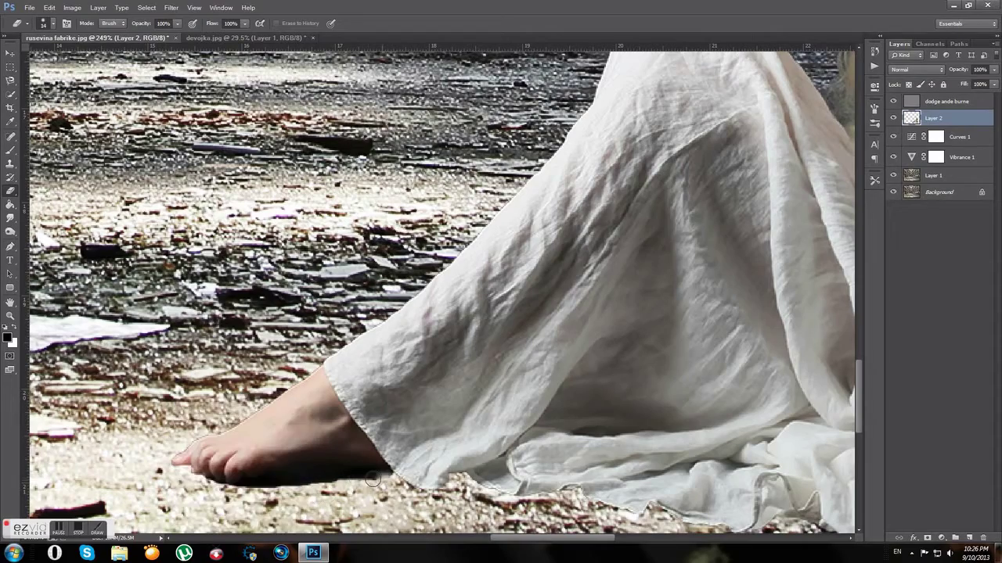
drag(319, 474, 321, 493)
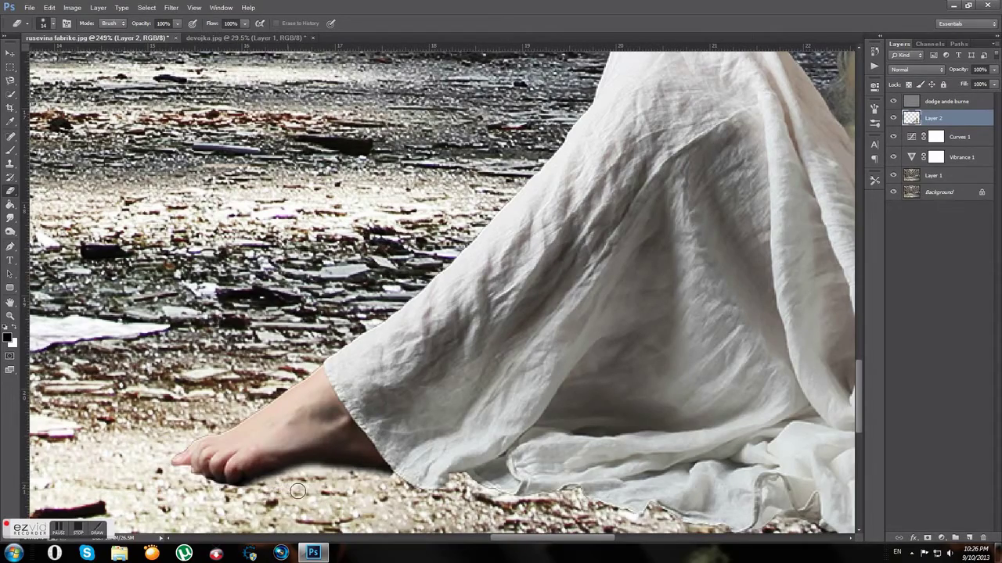
Soften the 14 px eraser to 0% hardness for edge cleanup.
key(ctrl+0)
scroll(652, 328, up, 2)
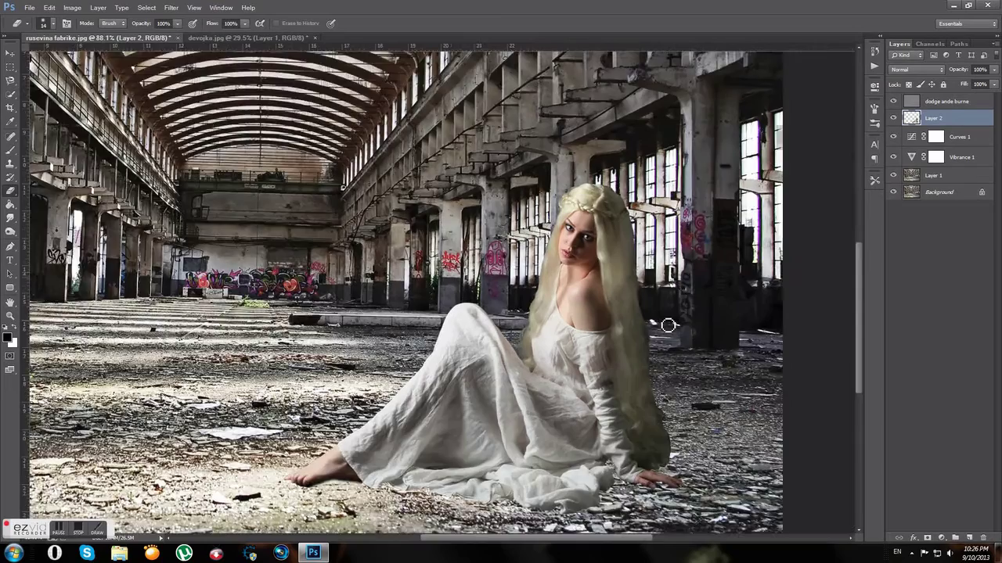
scroll(663, 335, up, 3)
scroll(658, 313, up, 2)
scroll(645, 235, up, 2)
right_click(643, 215)
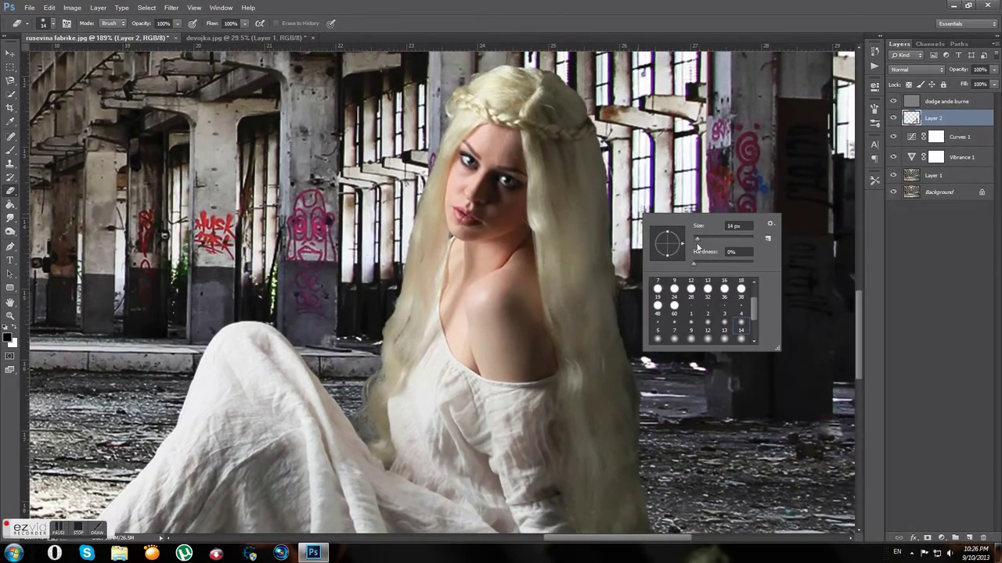
key(Escape)
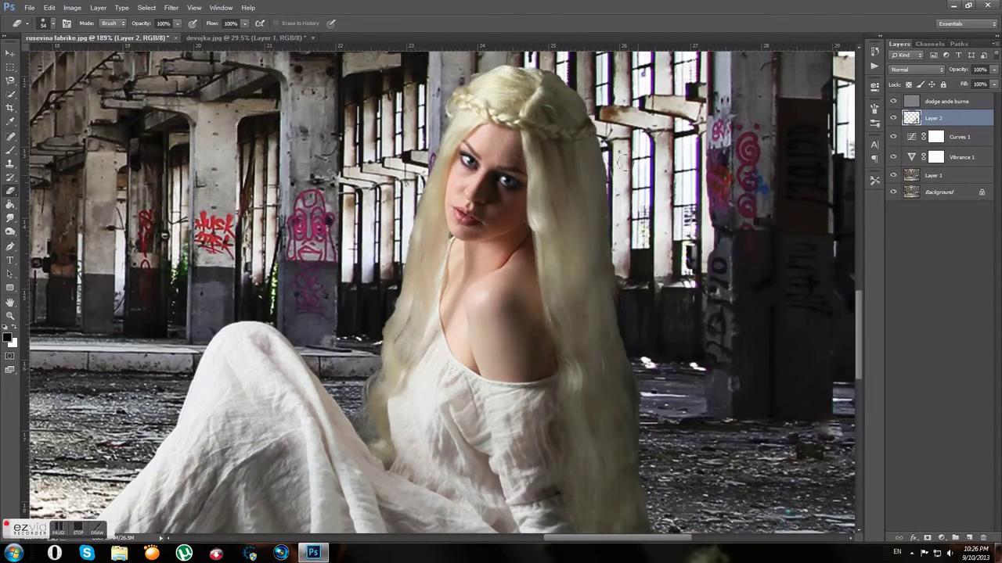
right_click(643, 172)
key(Escape)
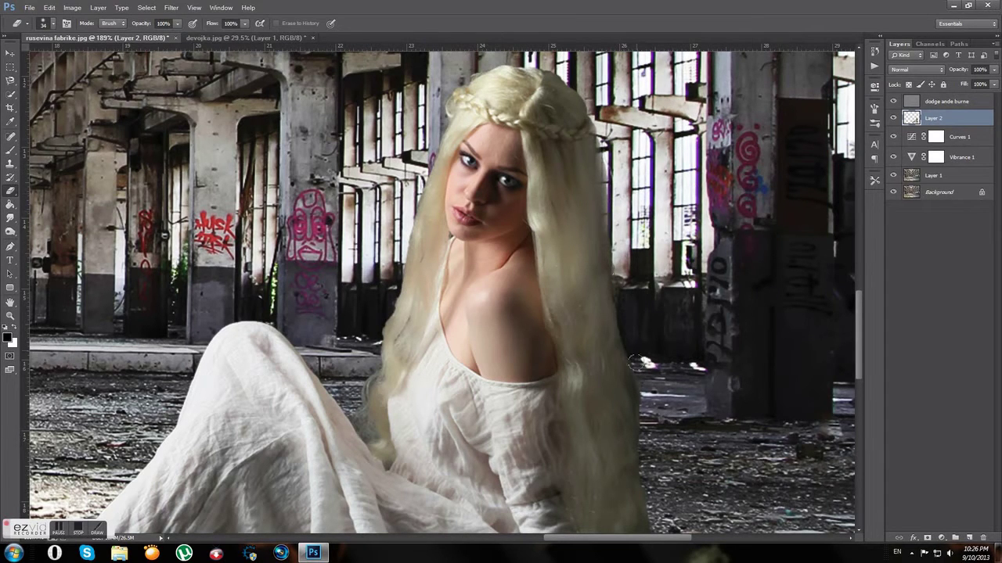
scroll(649, 427, down, 2)
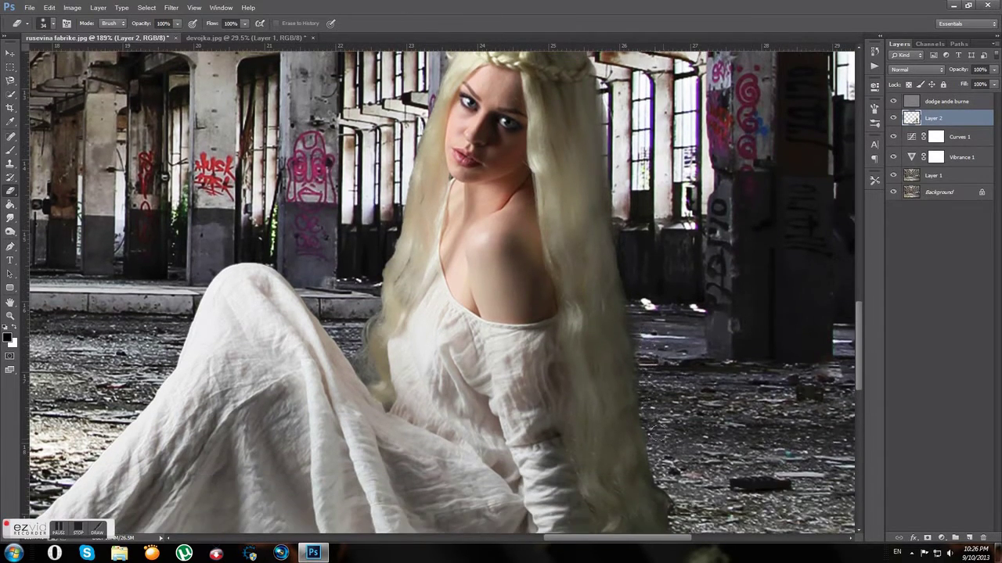
scroll(654, 430, down, 1)
scroll(664, 433, down, 1)
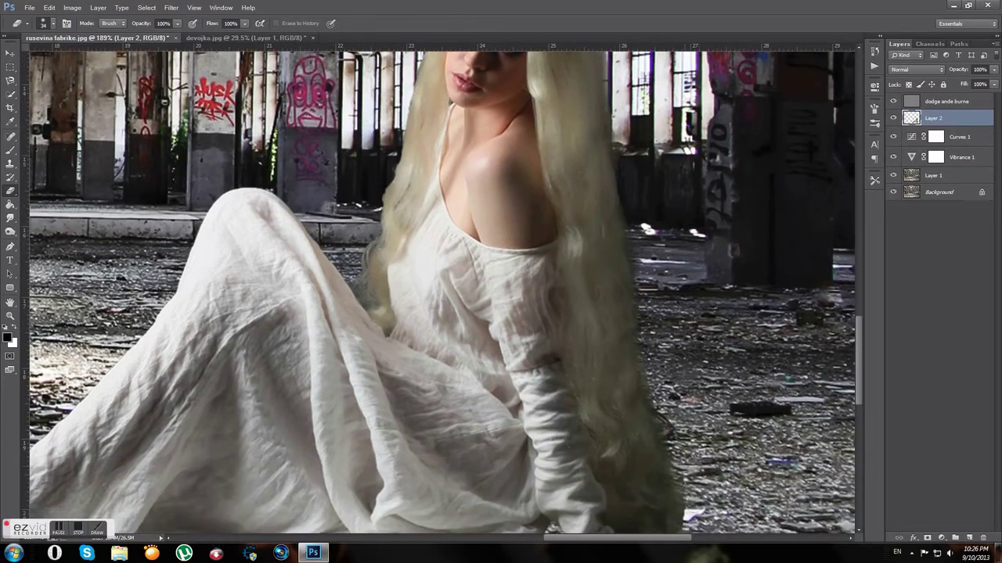
scroll(673, 461, down, 2)
scroll(673, 470, down, 3)
scroll(689, 465, down, 2)
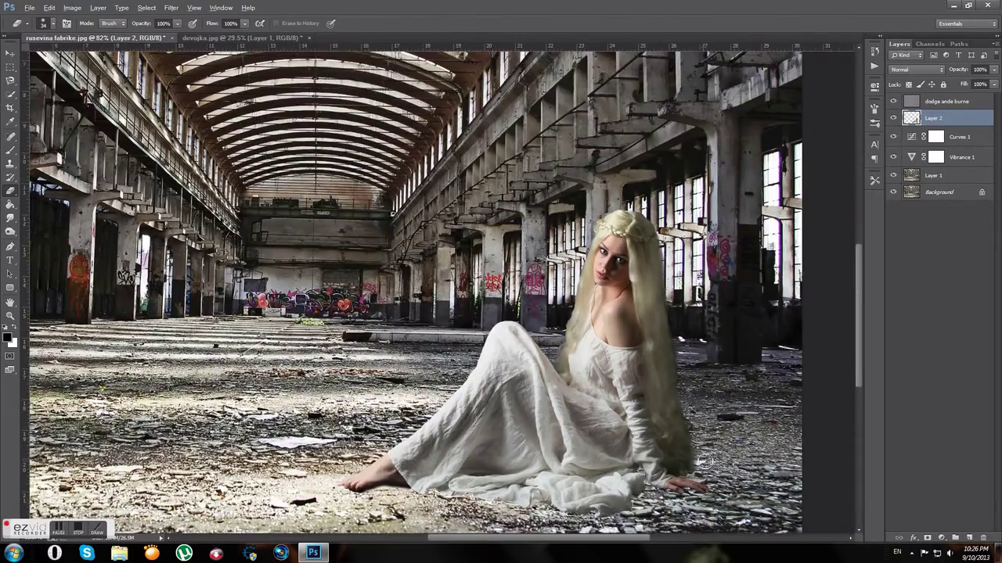
scroll(700, 462, down, 1)
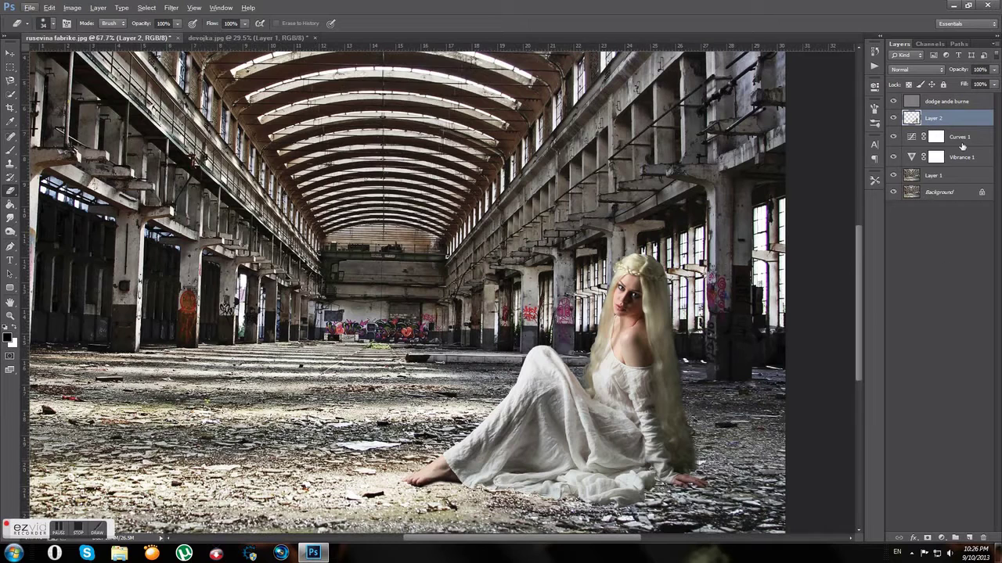
Duplicate Layer 2, flip the copy vertically, move it below the woman, and select its pixels.
key(ctrl+j)
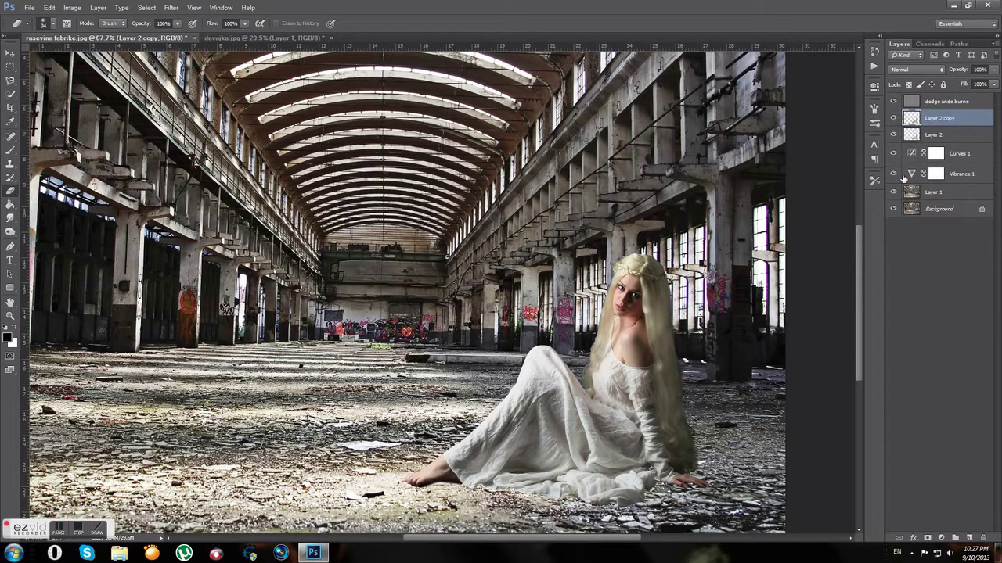
key(ctrl+t)
right_click(623, 338)
click(665, 513)
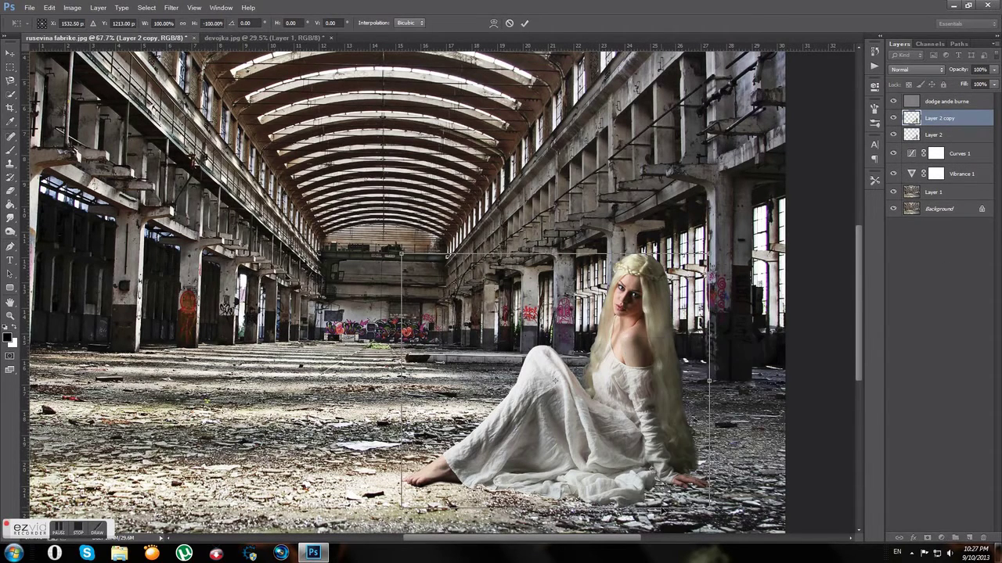
scroll(648, 444, down, 3)
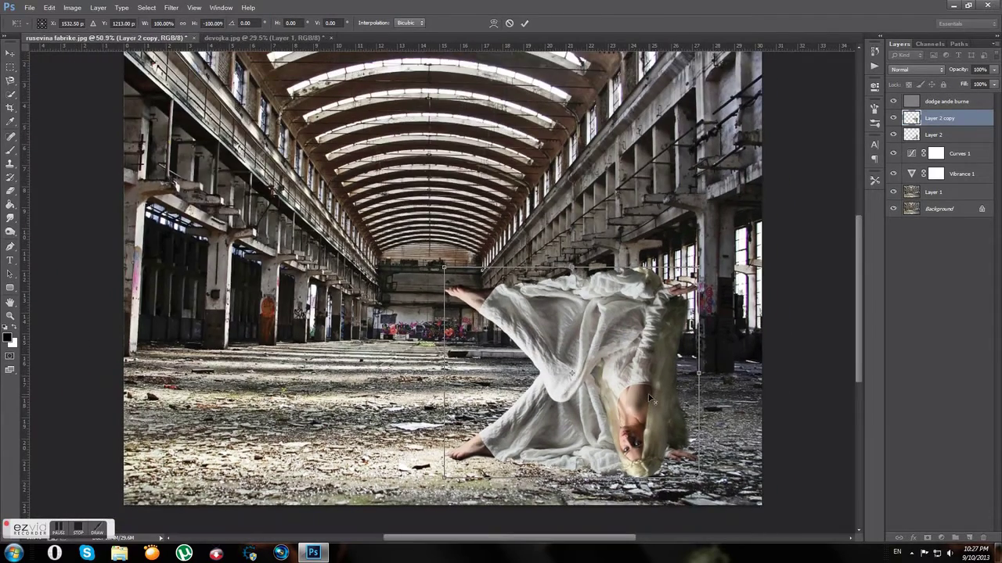
drag(583, 376, 585, 505)
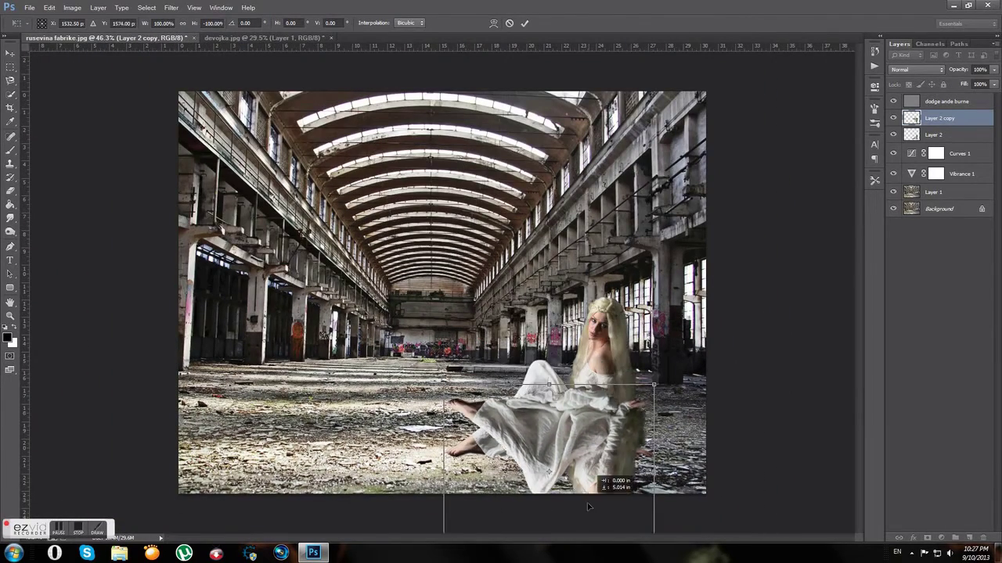
key(Return)
key(e)
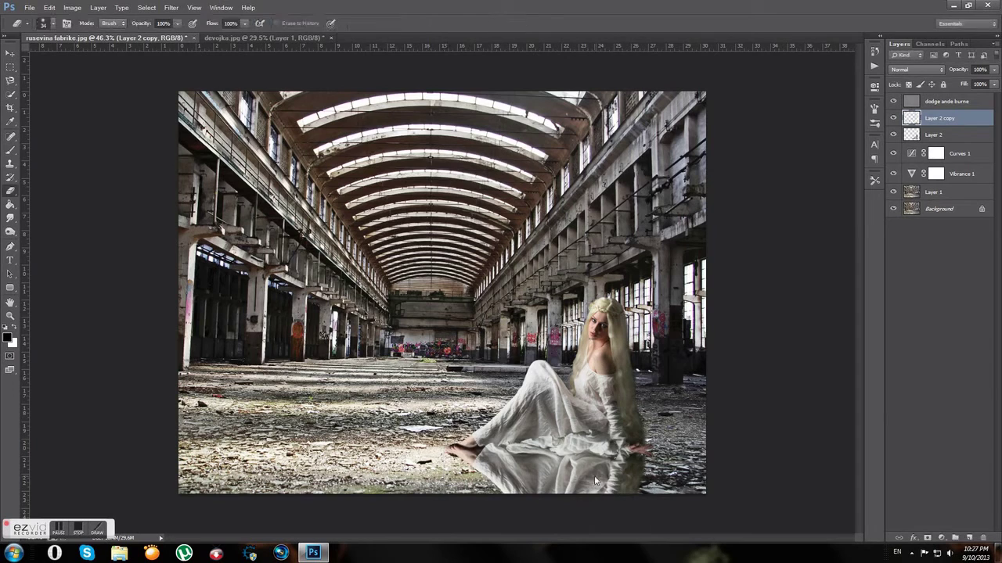
ctrl+click(912, 119)
Paint the selected reflection solid black, deselect, and open Hue/Saturation for Layer 2.
key(b)
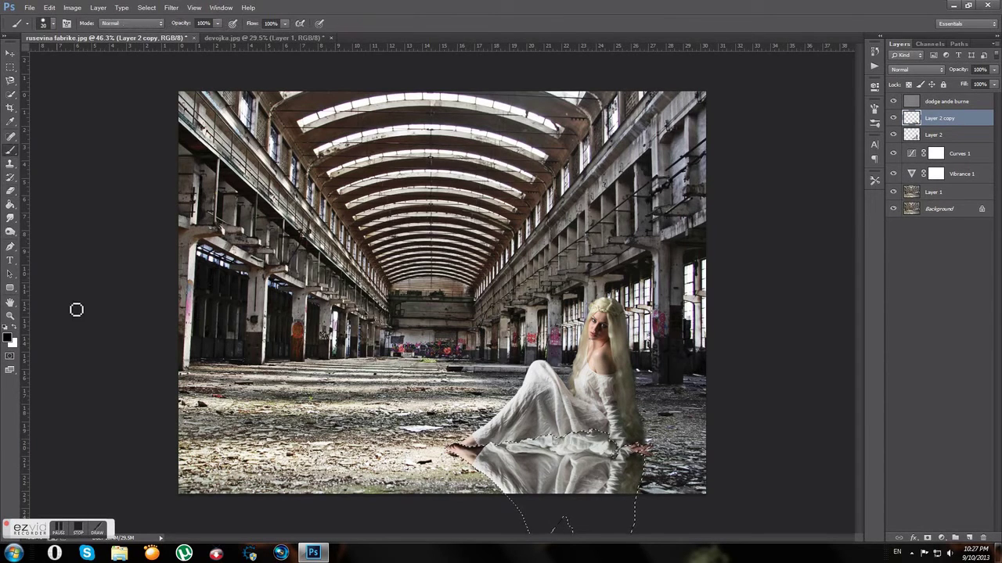
right_click(541, 431)
mouse_move(634, 454)
mouse_down()
mouse_move(604, 450)
mouse_move(501, 482)
mouse_move(454, 452)
mouse_move(509, 501)
mouse_up()
click(202, 22)
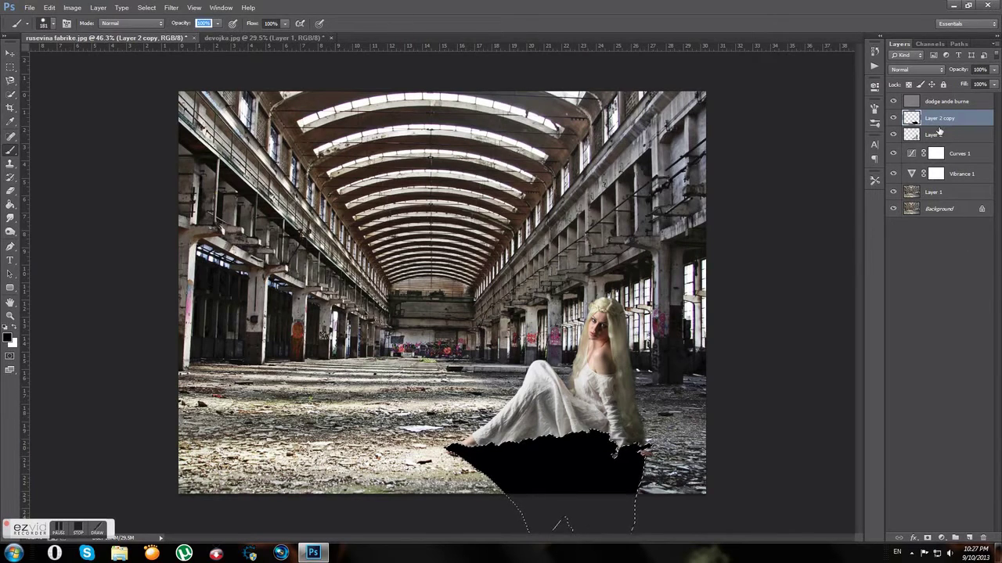
key(v)
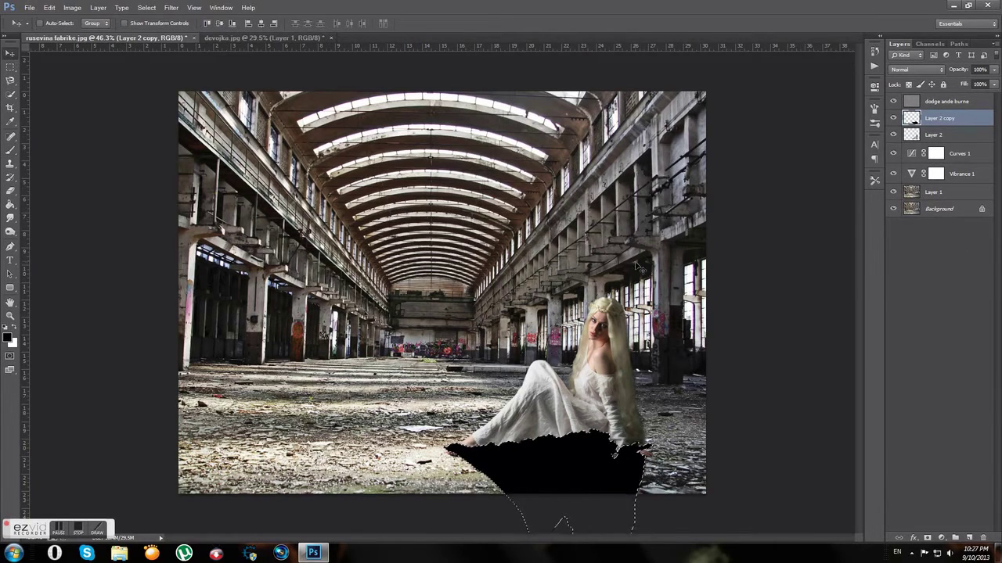
key(ctrl+d)
click(939, 135)
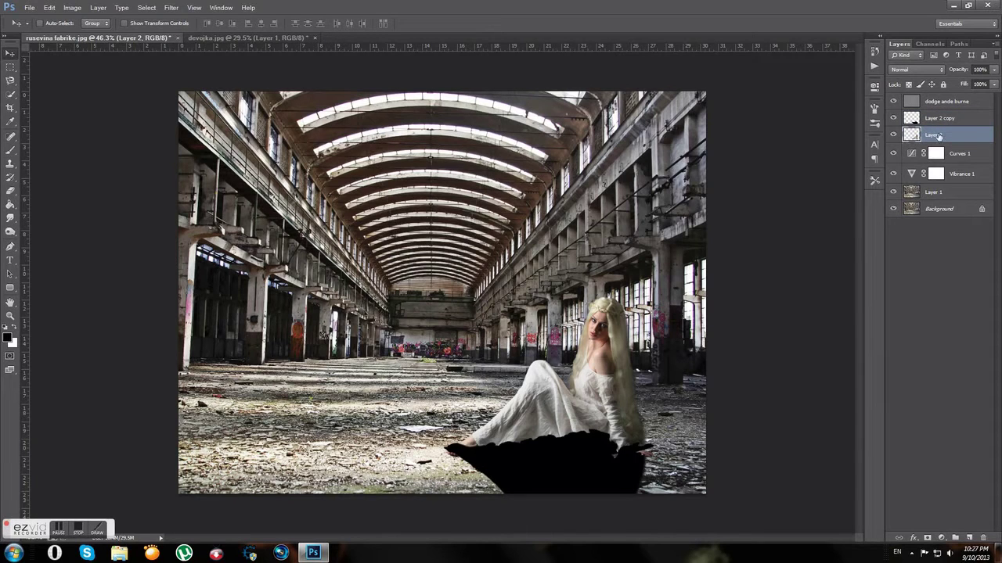
key(ctrl+u)
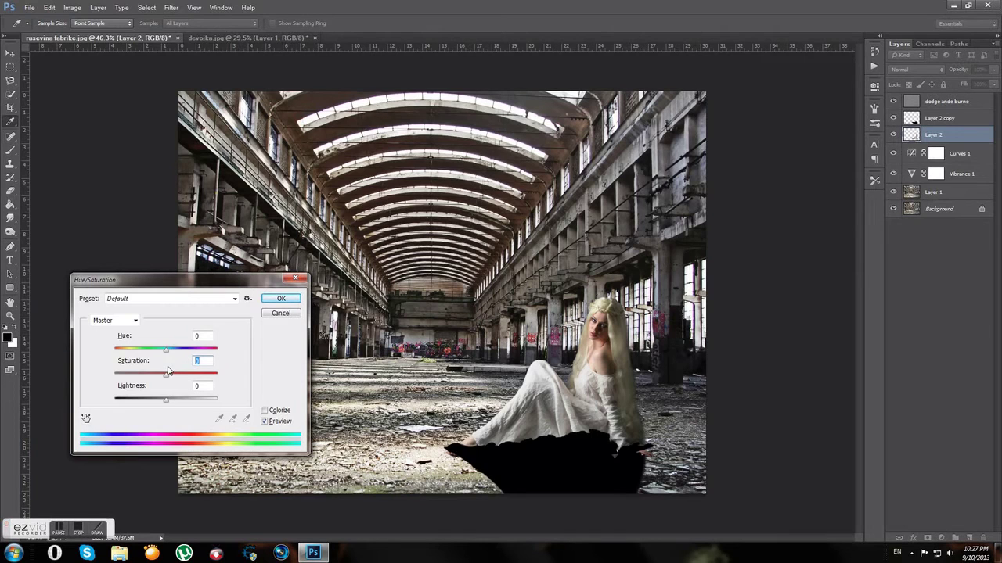
Reduce Layer 2's saturation to −30 and select Layer 2 copy.
text(30)
text(30)
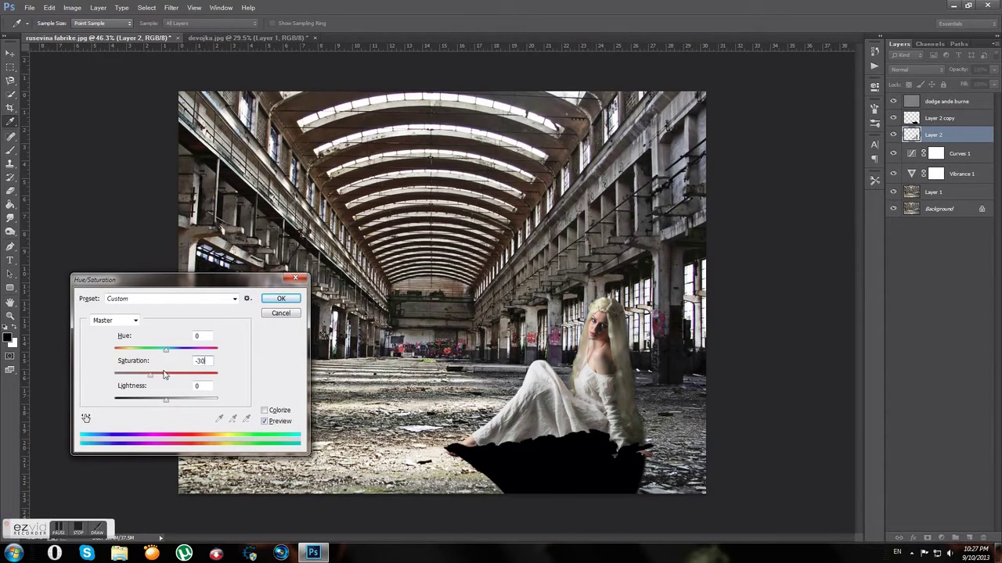
click(280, 298)
key(alt+bracketright)
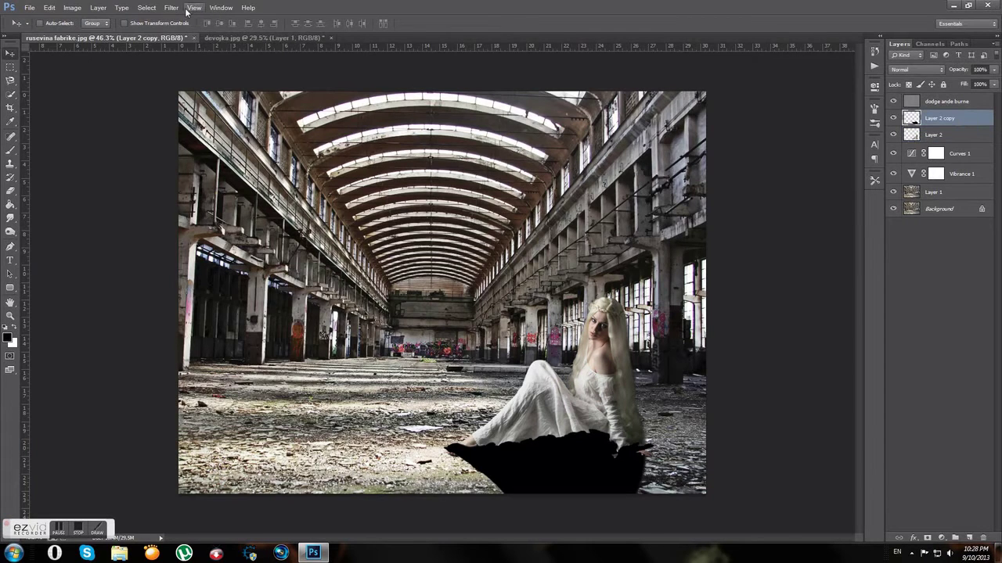
Gaussian-blur the black copy at about 19.6 px and move it below Layer 2.
click(170, 7)
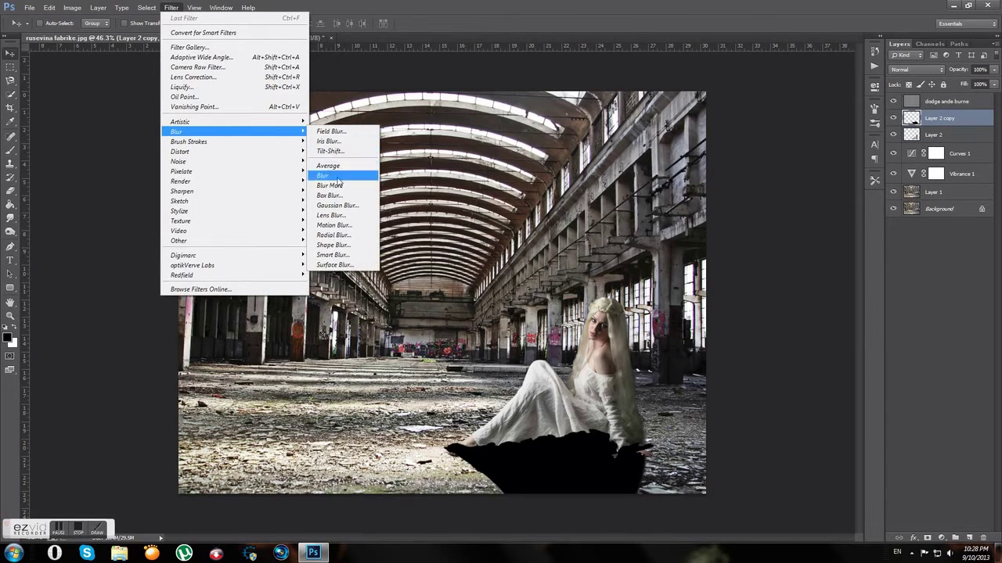
click(337, 205)
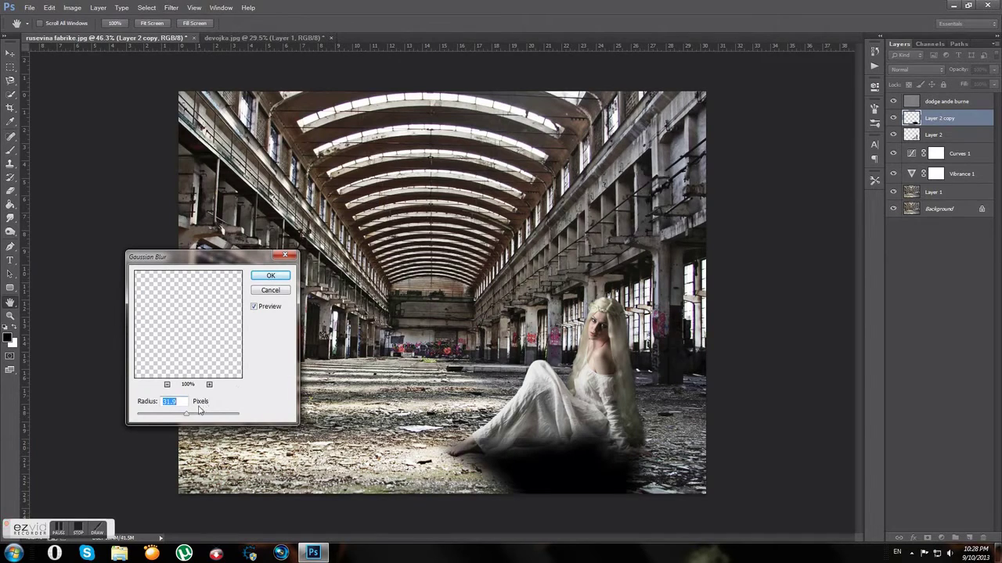
drag(186, 416, 195, 415)
click(270, 275)
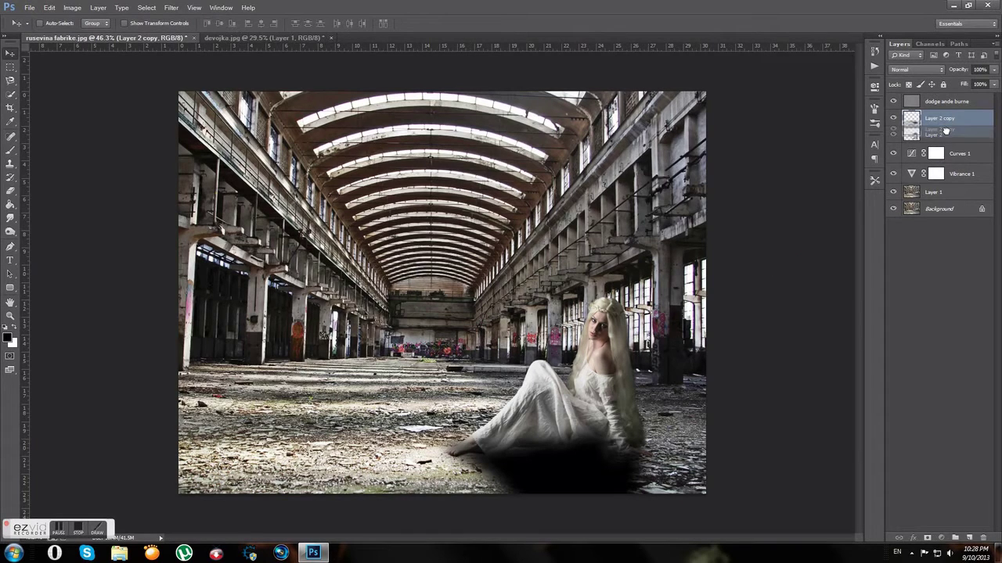
drag(949, 121, 939, 143)
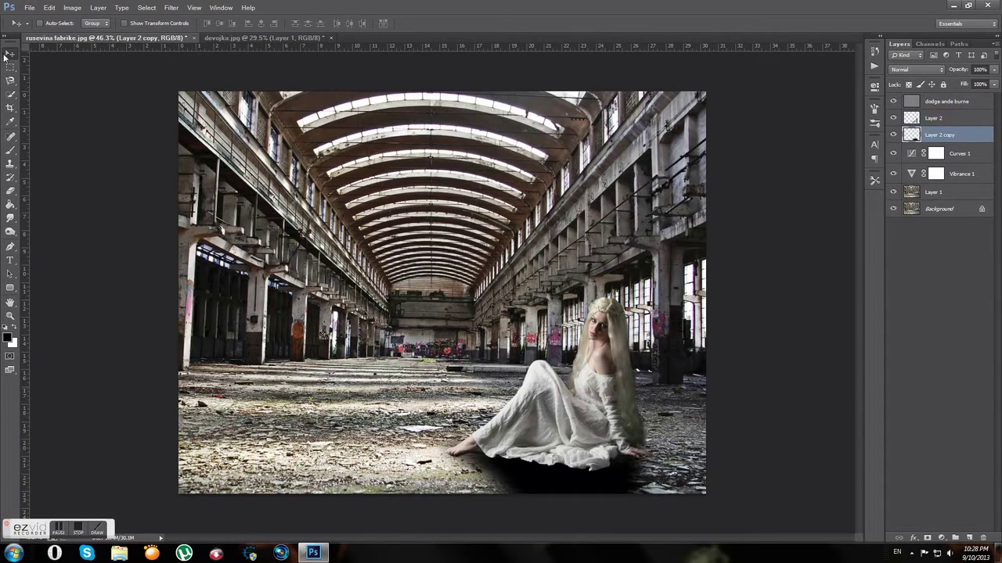
Shift the blurred shadow under the dress and skew its bottom edge to slant right.
mouse_move(538, 483)
mouse_down()
mouse_move(531, 510)
mouse_move(528, 465)
mouse_up()
key(ctrl+t)
right_click(550, 485)
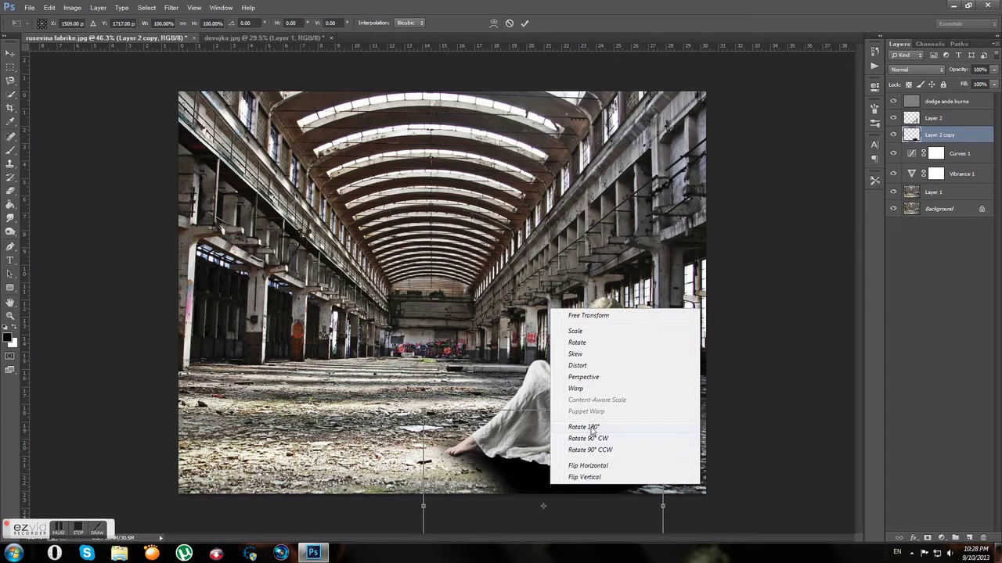
click(593, 354)
scroll(548, 431, down, 2)
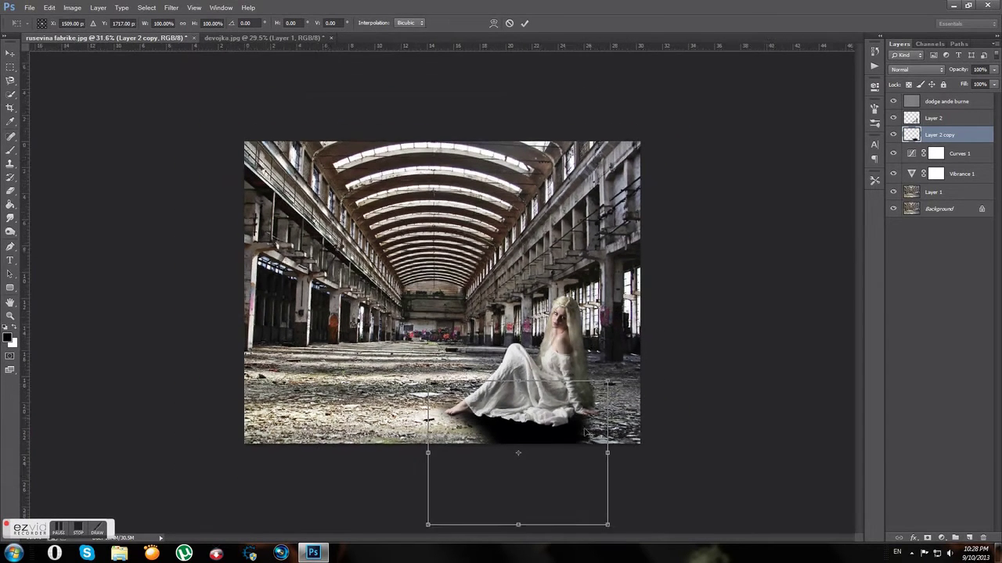
scroll(532, 469, down, 1)
mouse_move(509, 500)
mouse_down()
mouse_move(520, 501)
mouse_move(511, 503)
mouse_up()
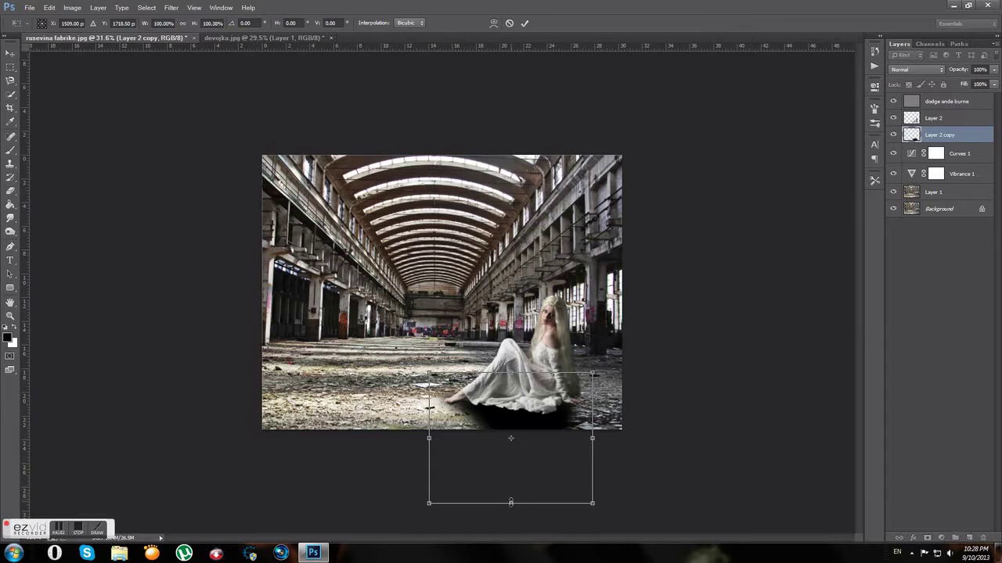
drag(592, 470, 593, 470)
drag(511, 503, 531, 506)
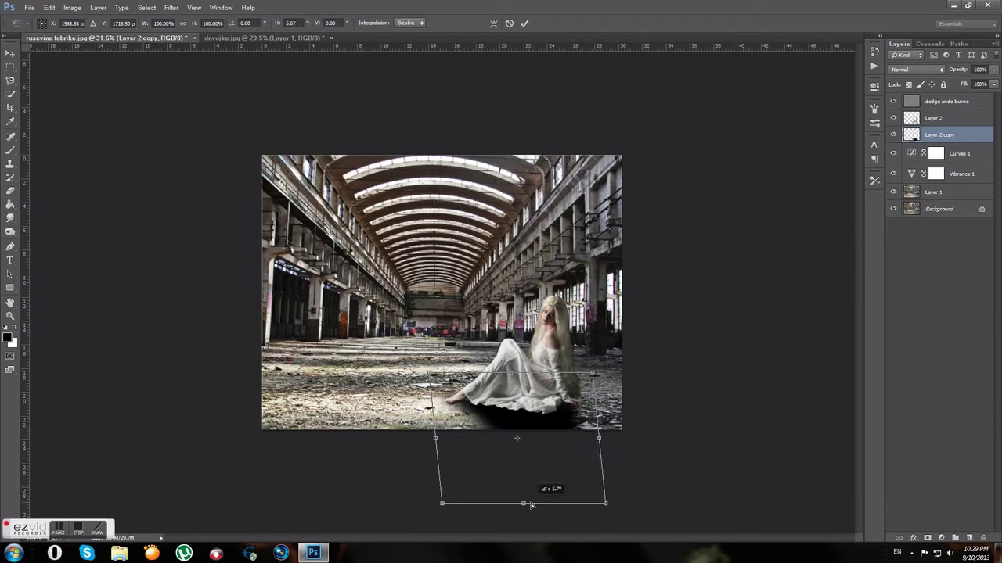
key(Return)
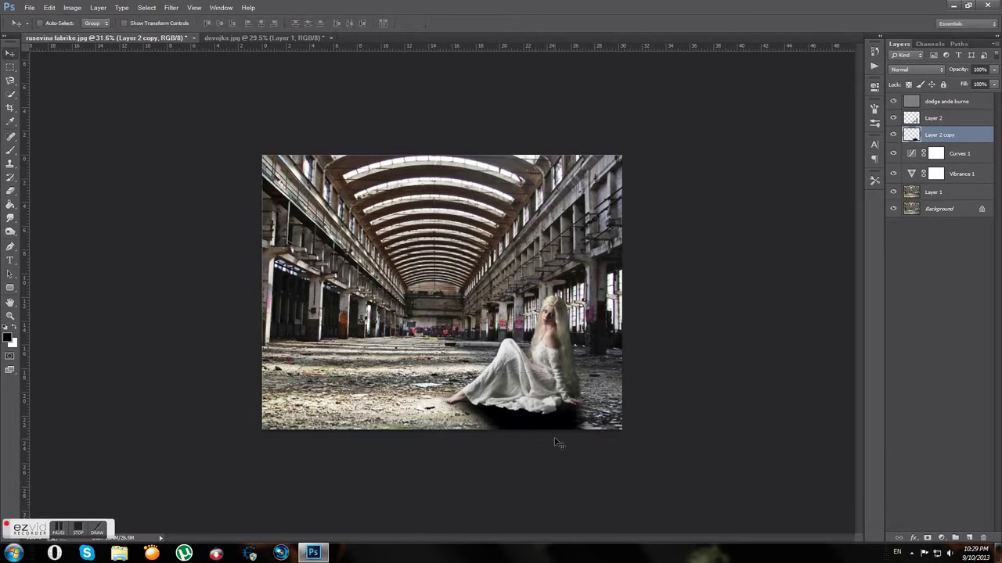
click(955, 102)
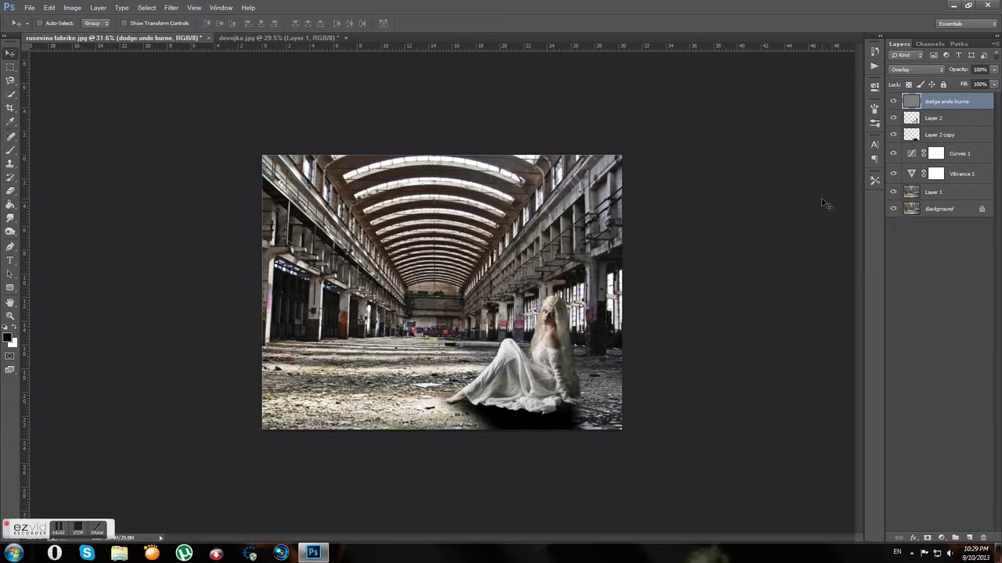
click(936, 120)
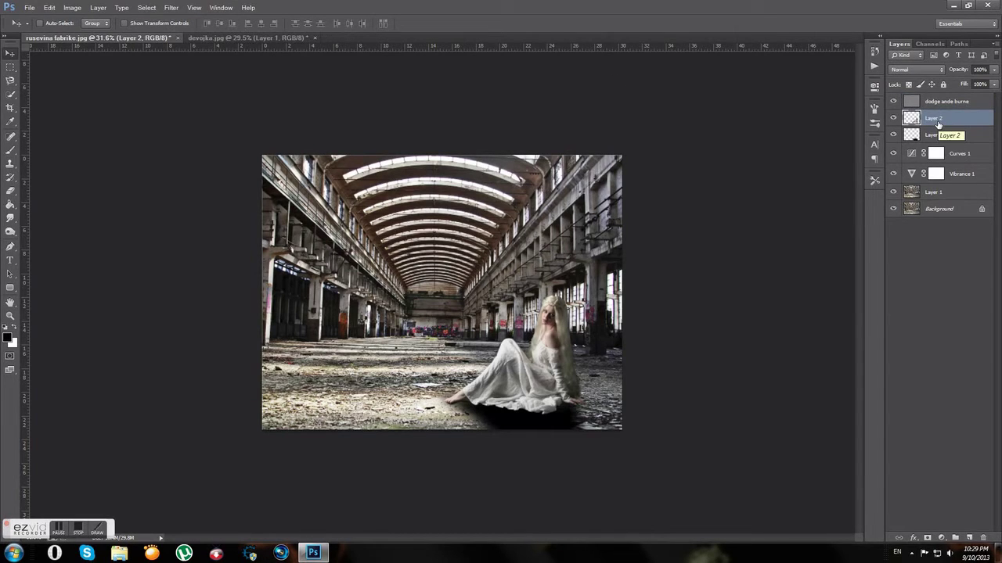
click(910, 268)
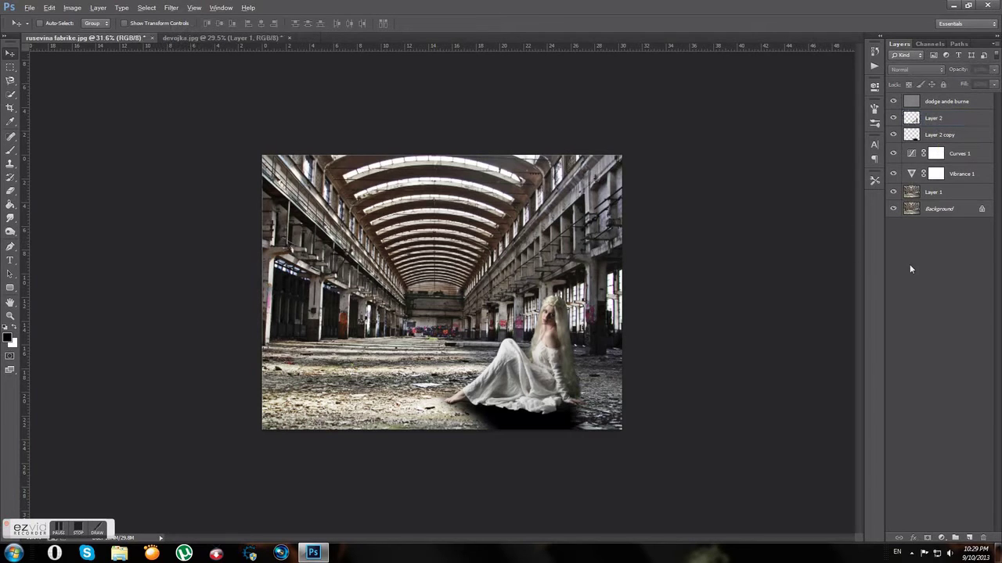
click(443, 219)
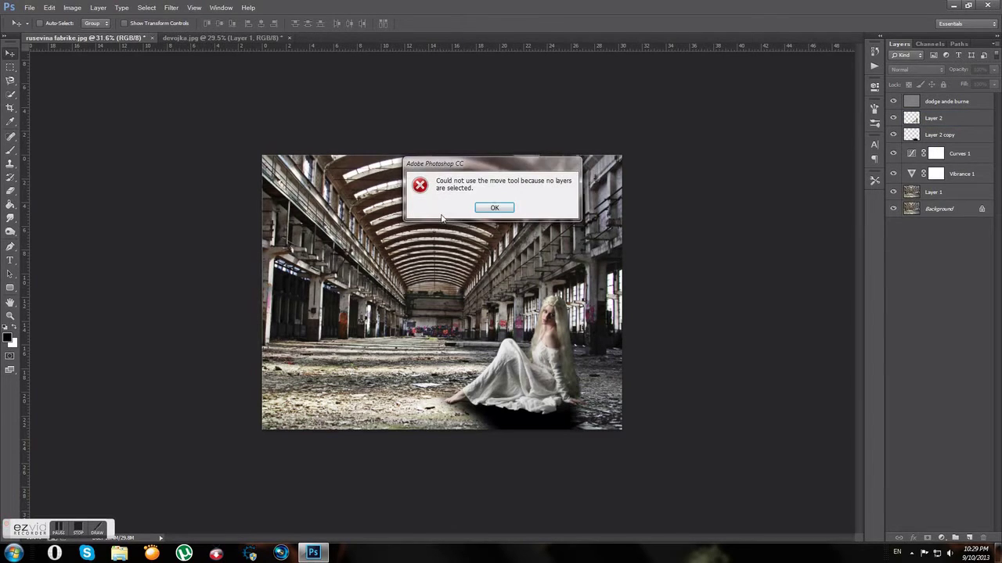
click(494, 208)
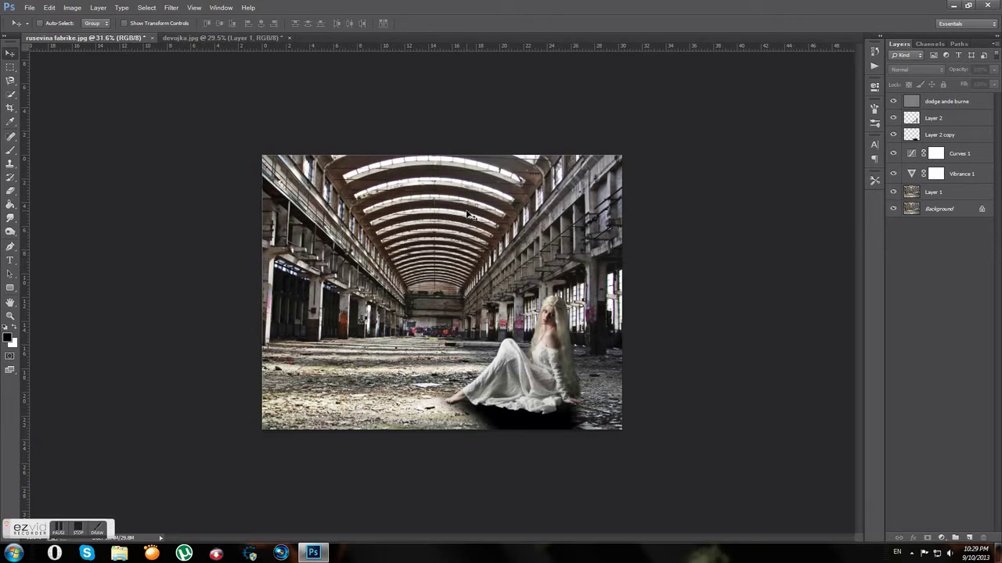
click(935, 118)
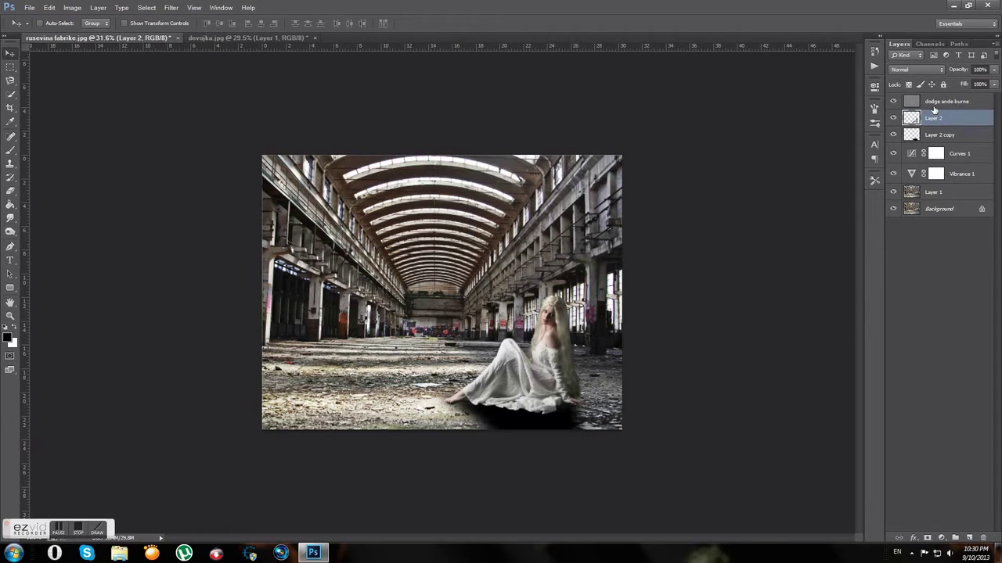
click(945, 101)
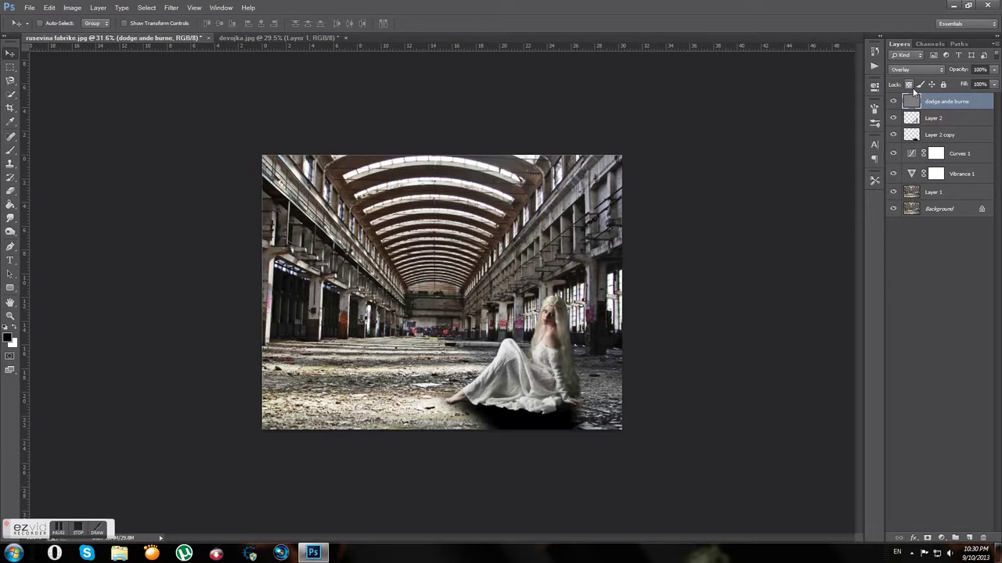
Stamp all visible layers into a new merged layer named konacno.
key(alt)
key(ctrl+alt+shift+e)
double_click(938, 103)
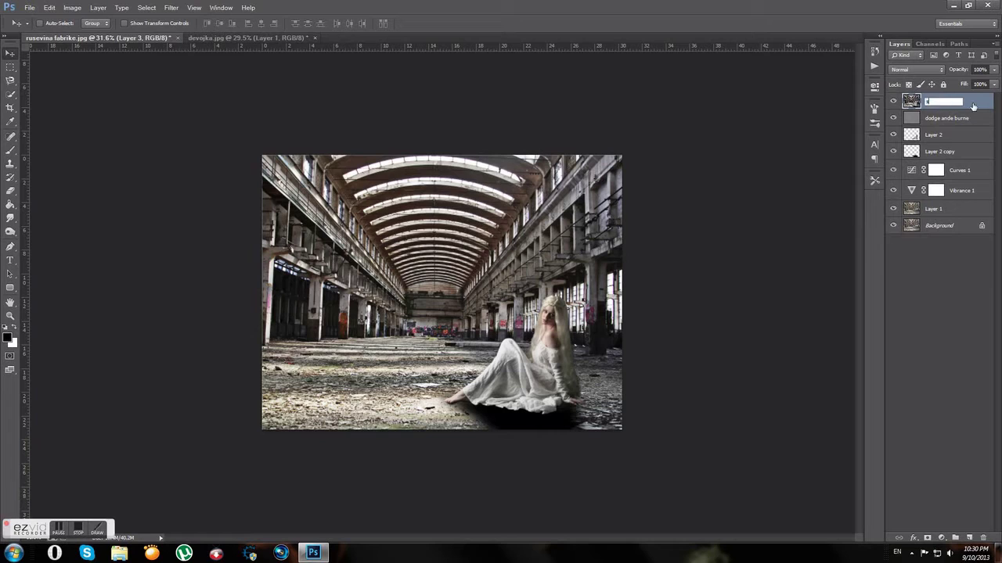
text(konacno)
key(Return)
Rename Layer 2 to zena, Layer 2 copy to senka and Layer 1 to ostrina.
double_click(938, 134)
text(zena)
key(Return)
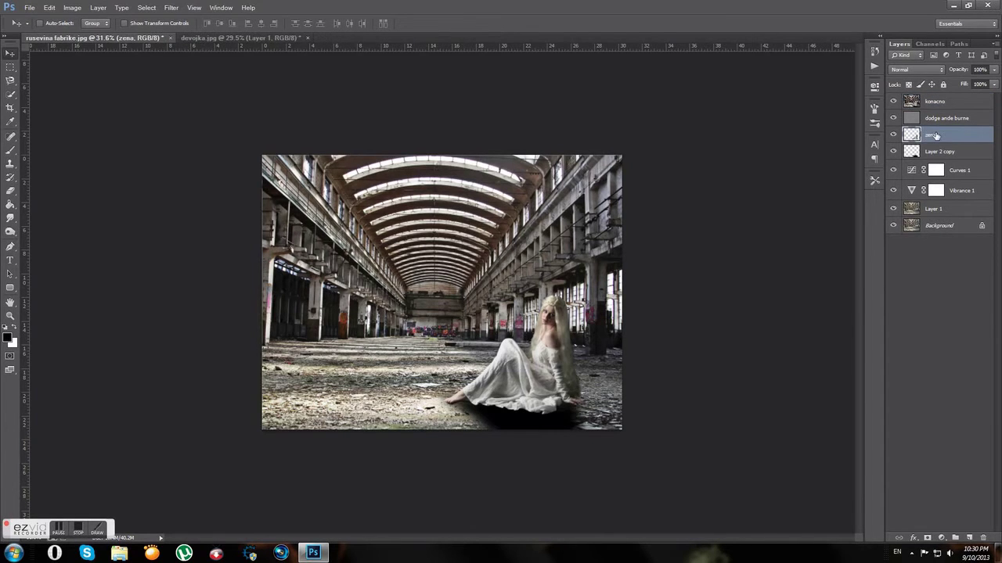
double_click(941, 151)
text(senka)
key(Return)
double_click(933, 209)
text(ostrina)
key(Return)
click(955, 104)
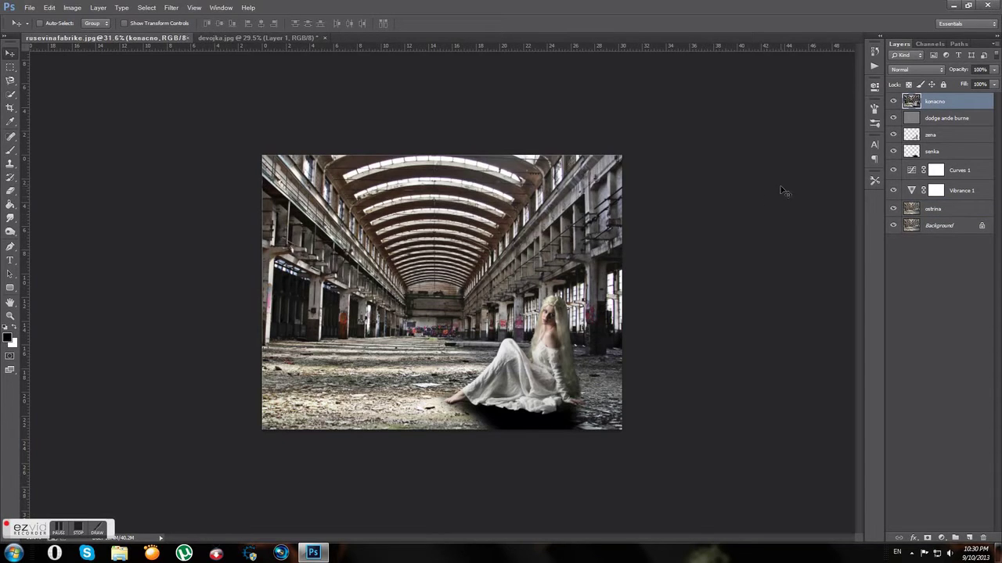
Add a Hue/Saturation adjustment layer on top with Saturation set to -30.
click(942, 538)
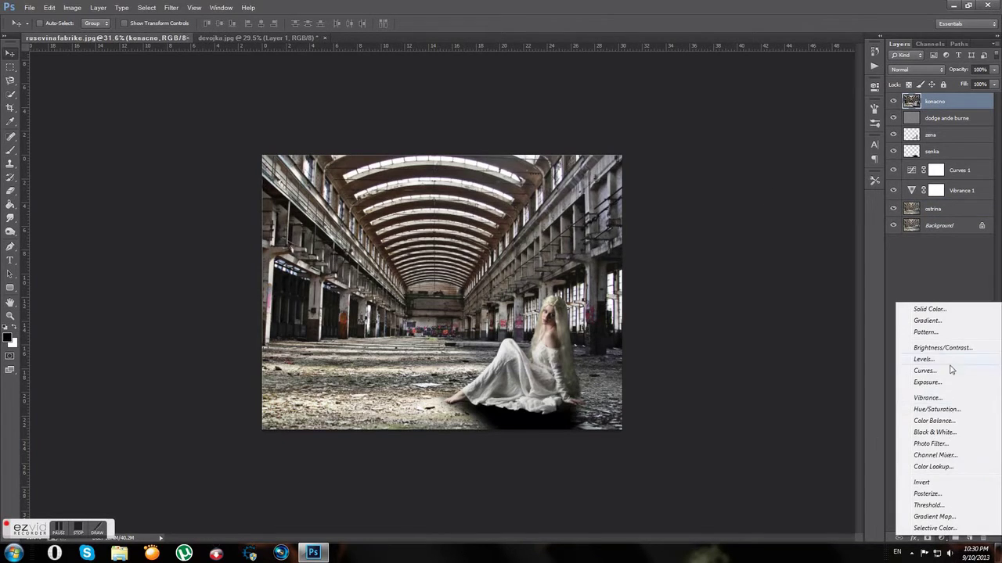
click(935, 409)
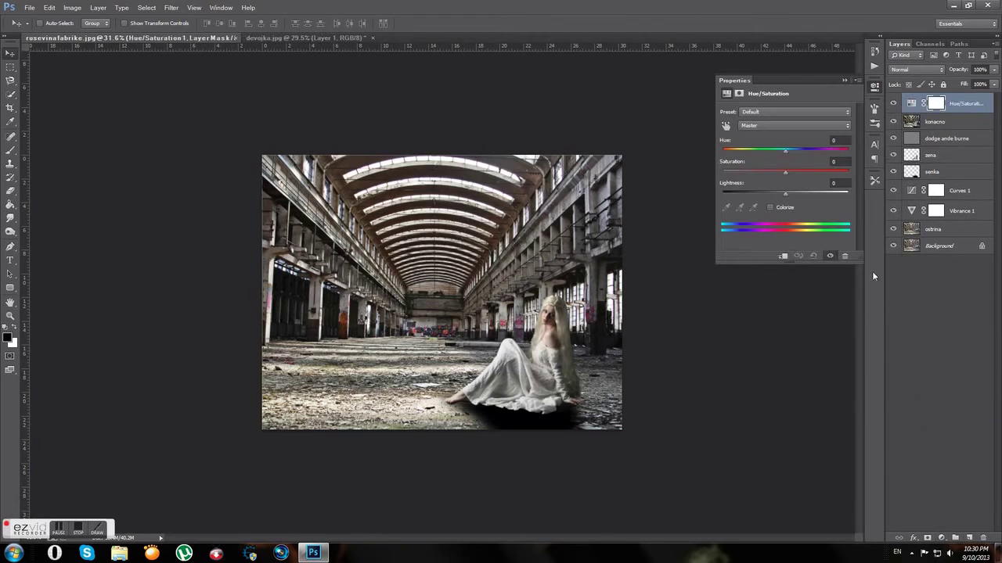
click(840, 162)
text(-30)
key(Return)
click(874, 86)
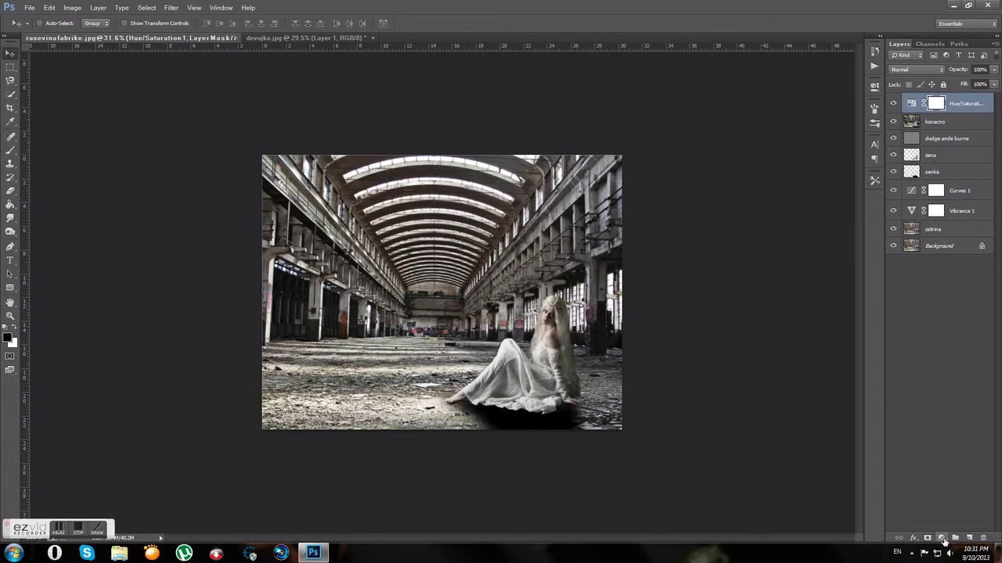
click(941, 537)
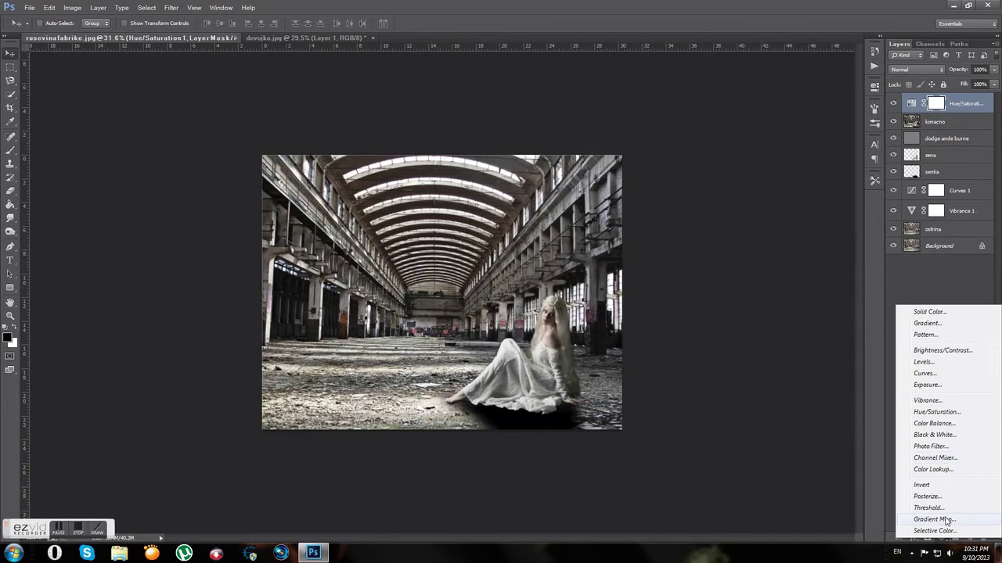
Add a Gradient Map adjustment using the sepia preset, blended in Soft Light.
click(946, 521)
click(846, 115)
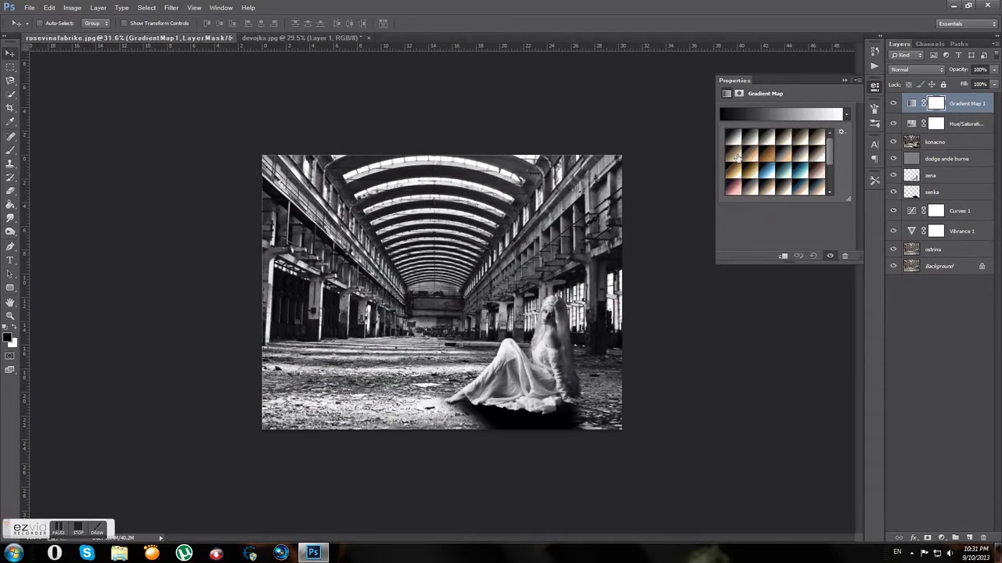
click(736, 157)
click(844, 80)
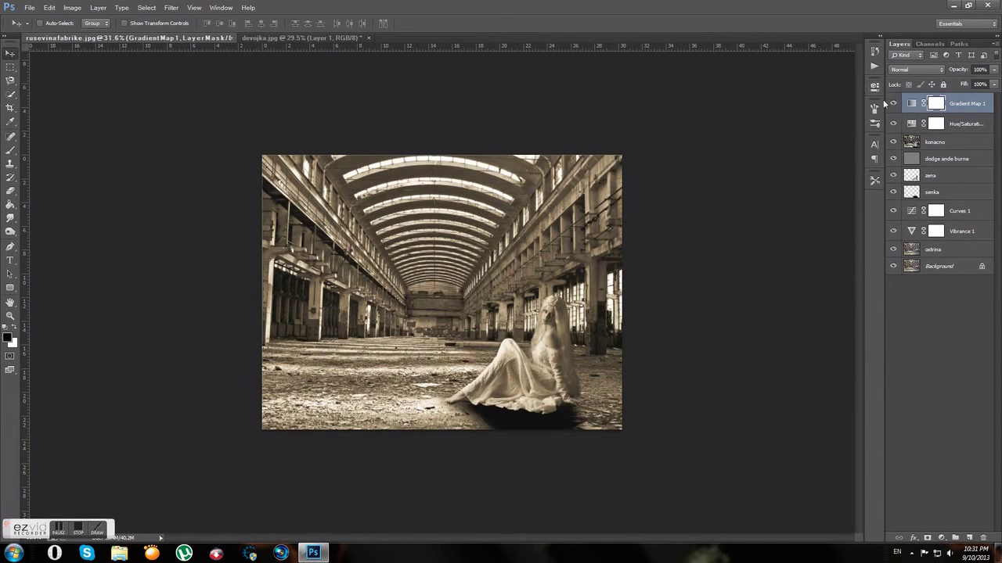
click(914, 68)
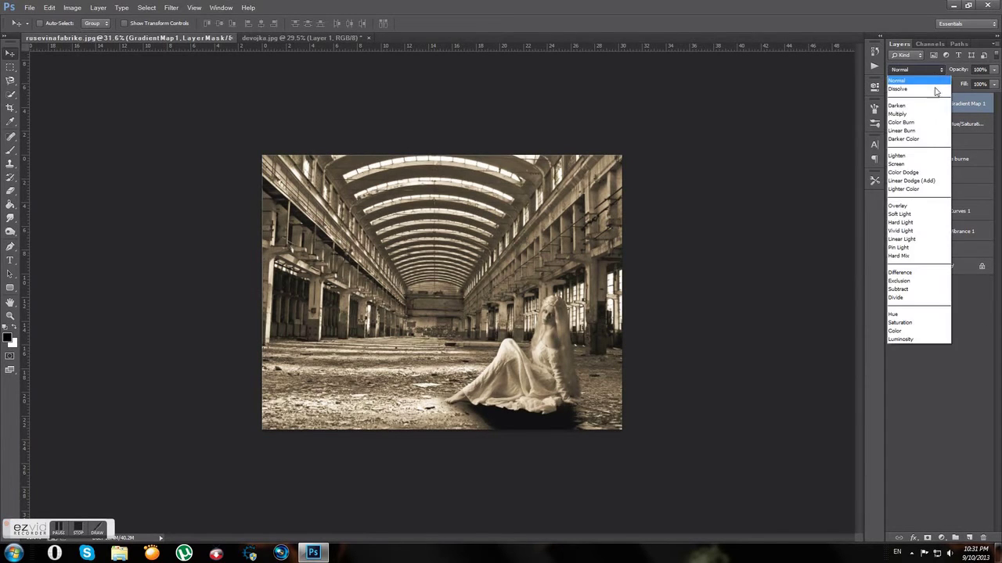
click(914, 216)
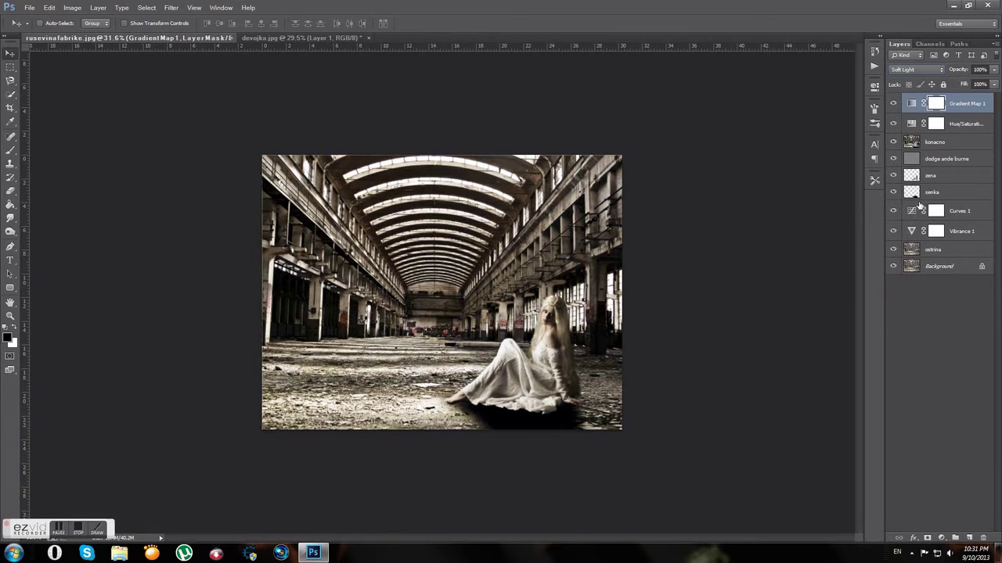
click(948, 149)
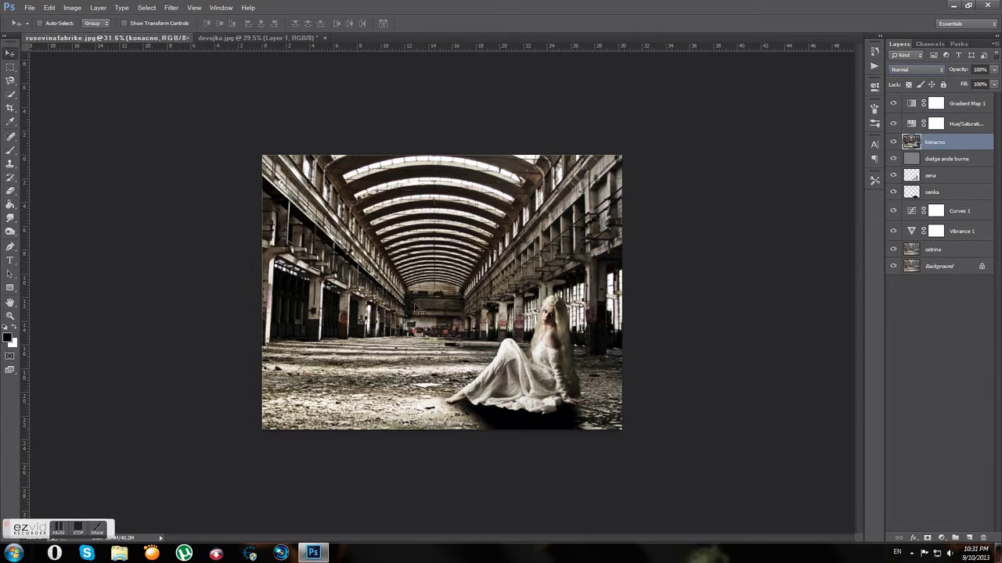
Load the bird brush set and choose the 1474 bird brush.
key(alt)
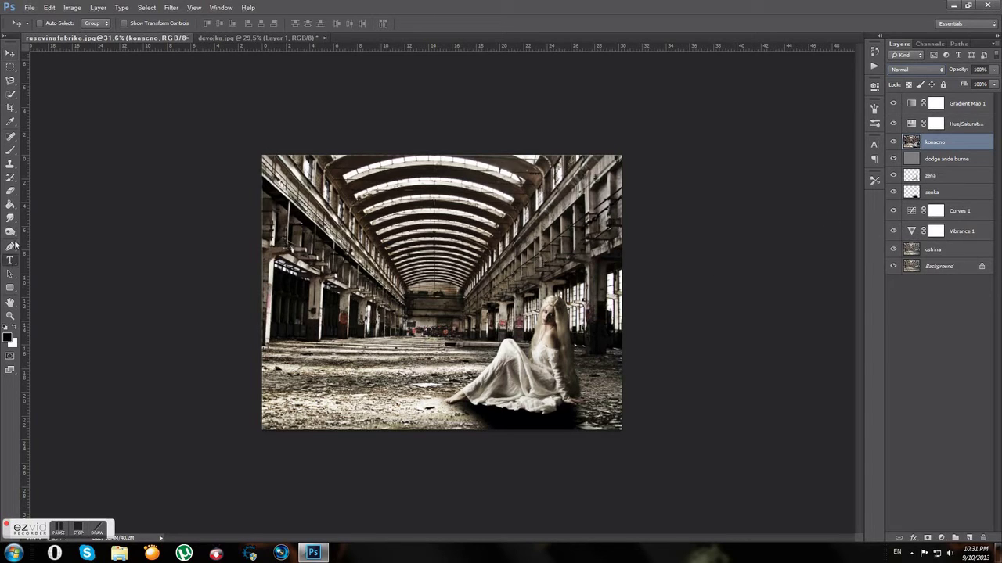
click(10, 149)
right_click(329, 260)
click(457, 269)
click(509, 331)
click(389, 327)
right_click(537, 213)
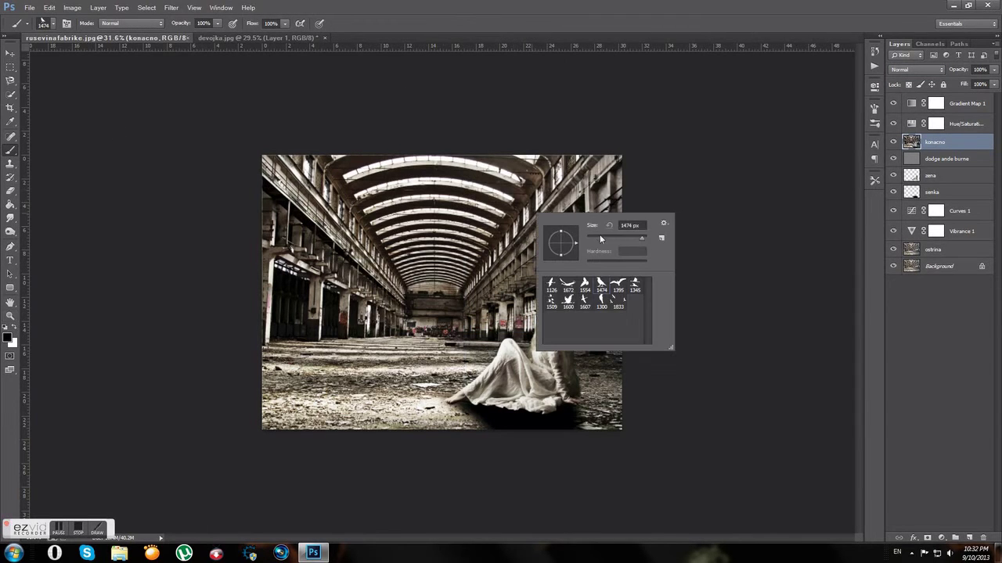
click(567, 200)
key(alt+period)
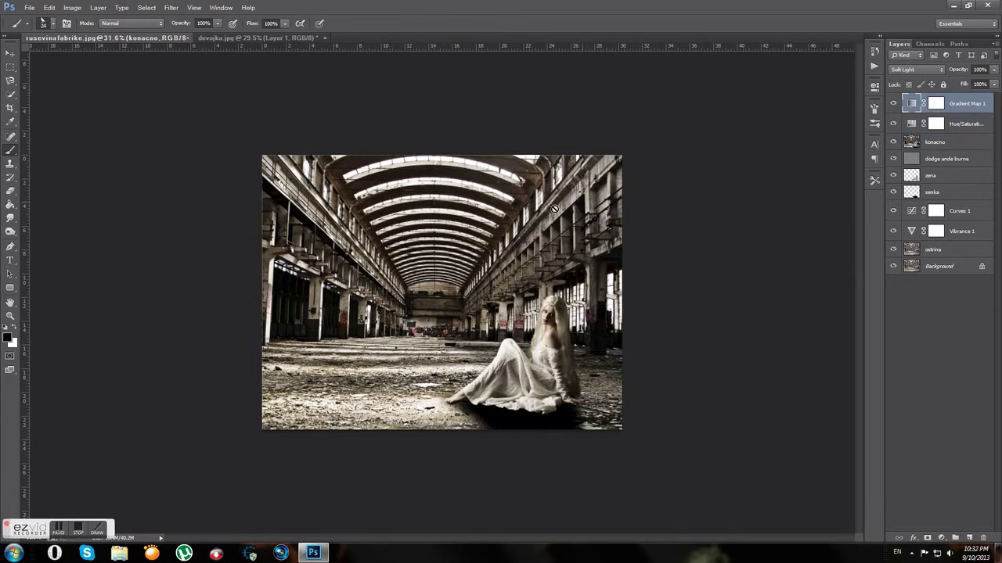
key(ctrl+plus)
scroll(687, 212, up, 3)
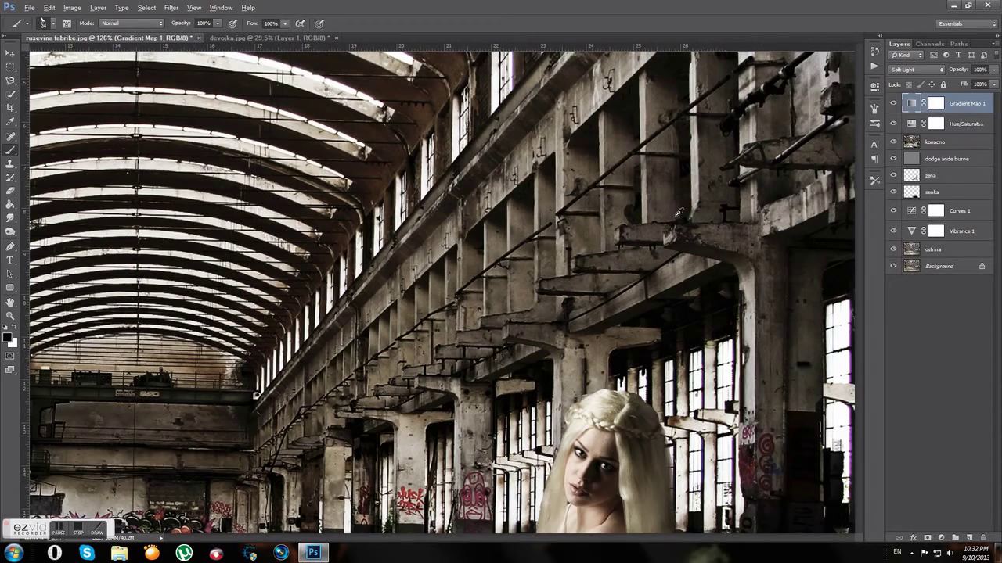
Stamp three dark birds onto the factory beams on the konacno layer.
click(935, 142)
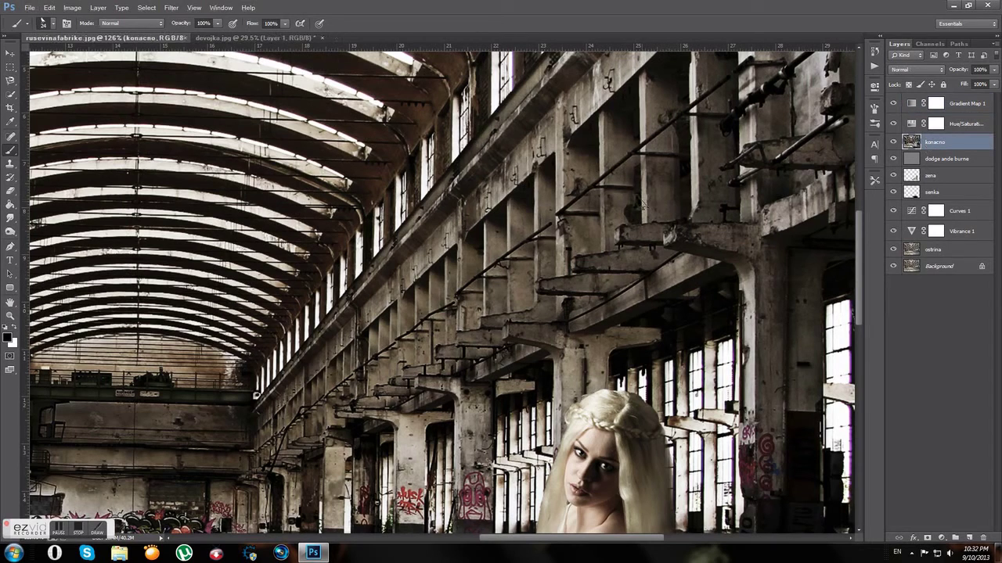
right_click(624, 216)
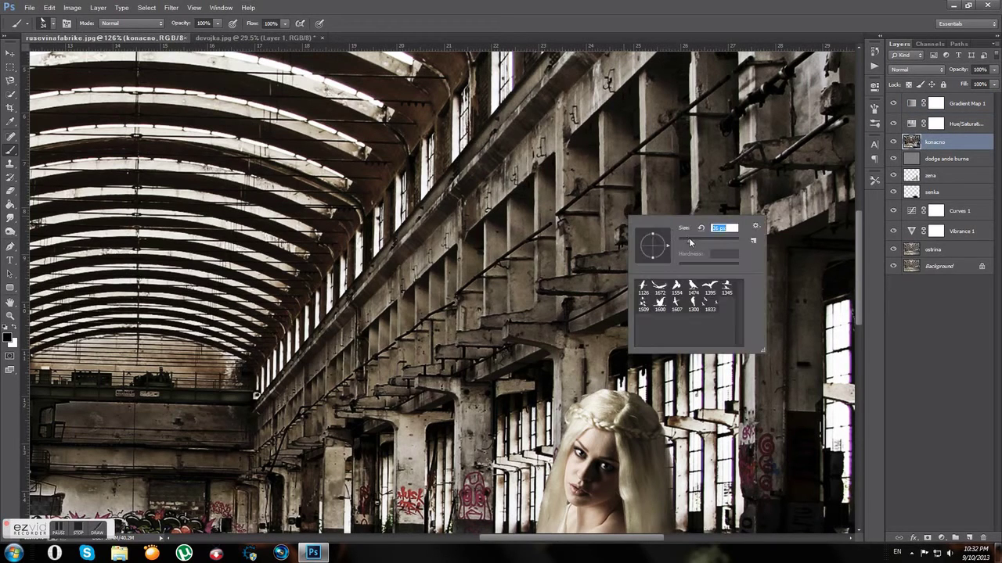
click(583, 243)
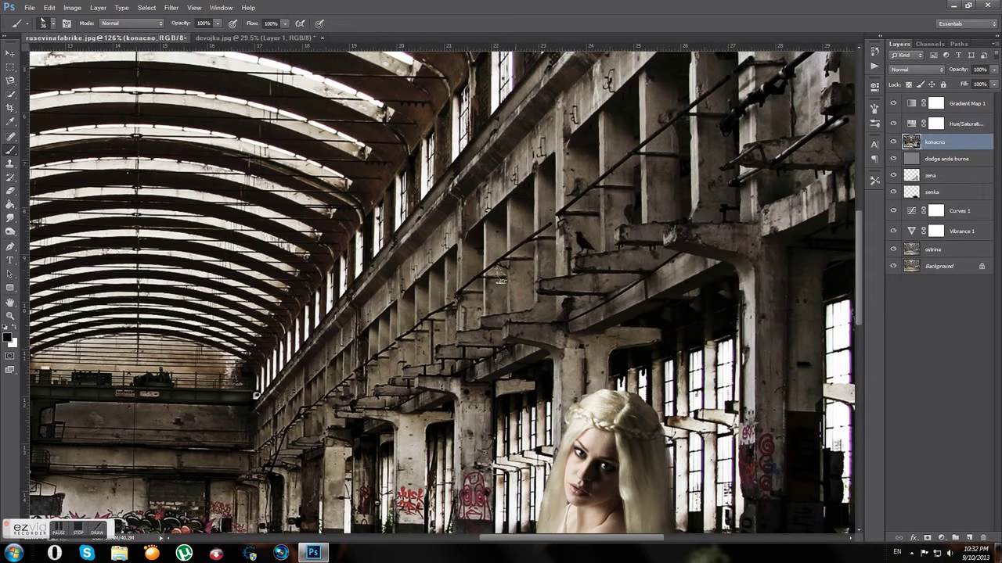
click(488, 303)
click(411, 357)
scroll(505, 396, down, 3)
scroll(509, 391, down, 2)
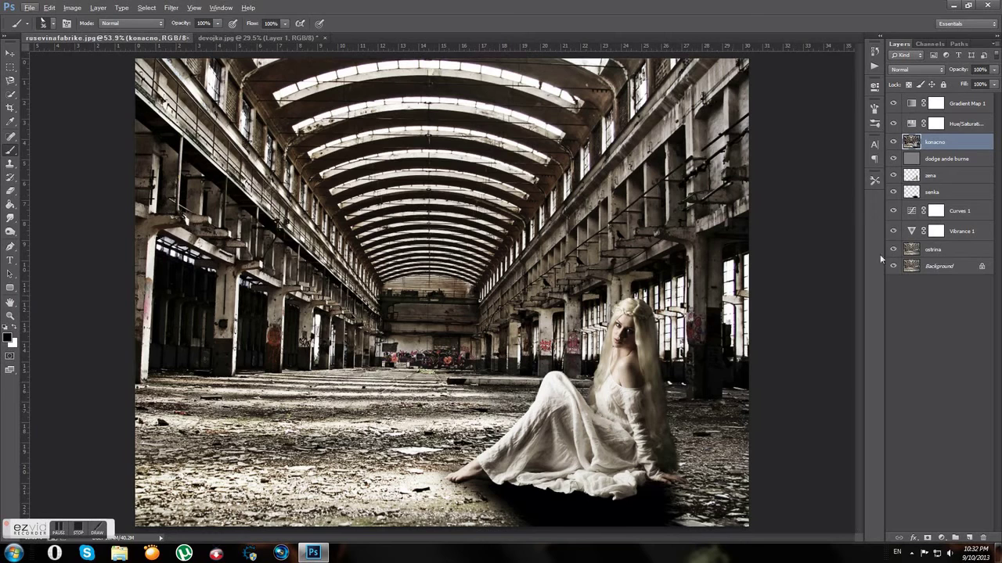
click(964, 104)
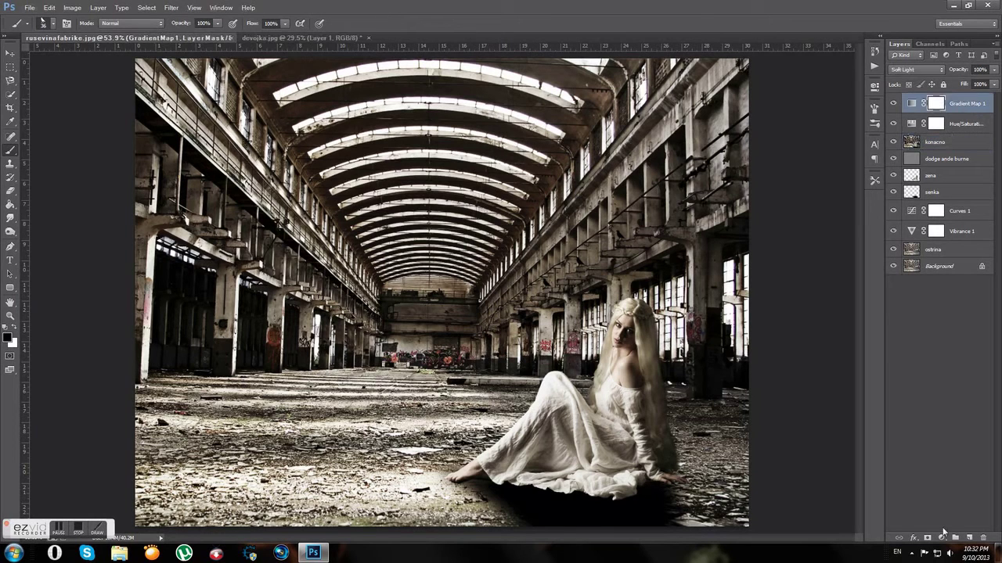
Type the signature in red on two lines near the bottom-right corner.
click(10, 260)
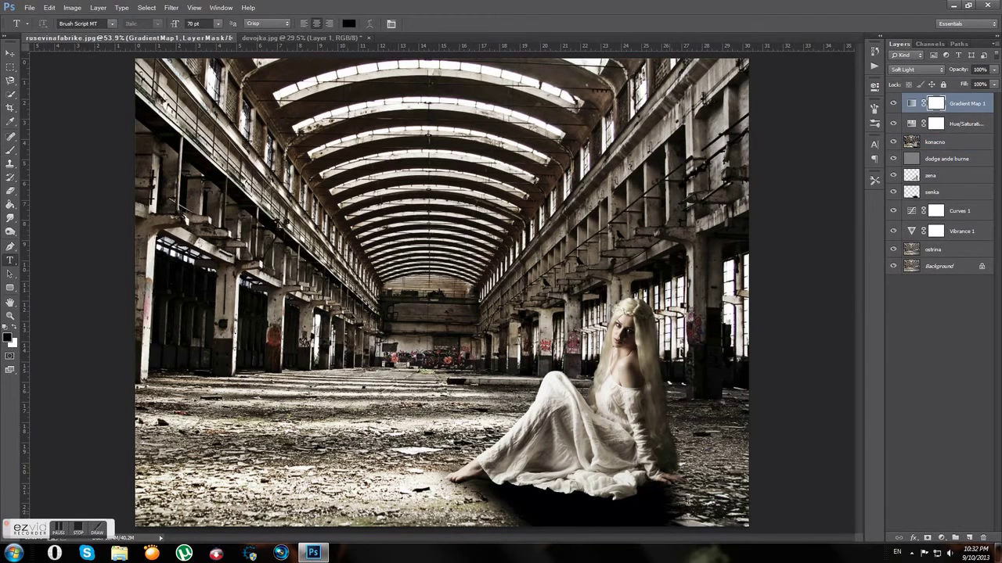
click(670, 507)
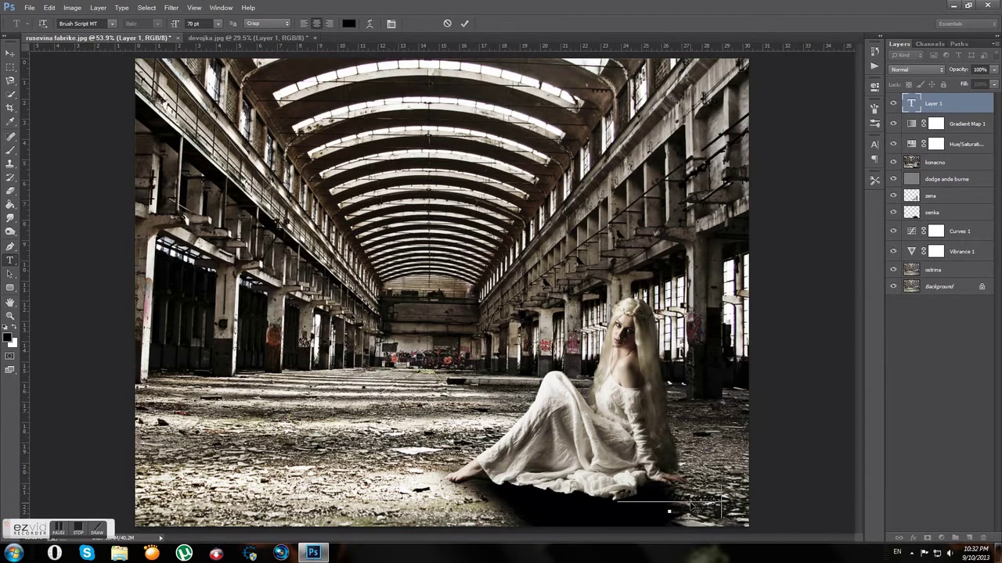
key(ctrl+a)
key(BackSpace)
key(ctrl+a)
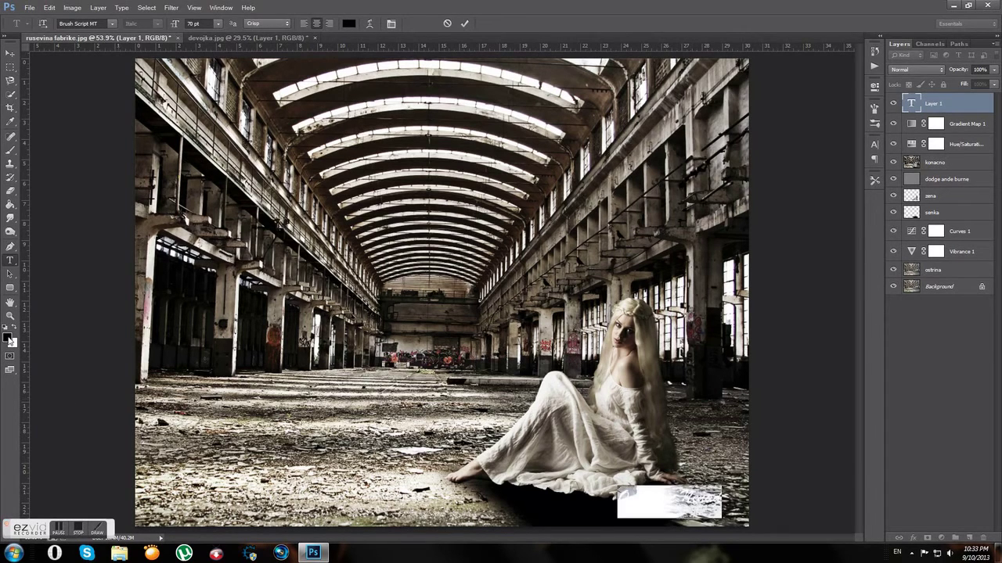
click(8, 338)
click(672, 192)
click(776, 181)
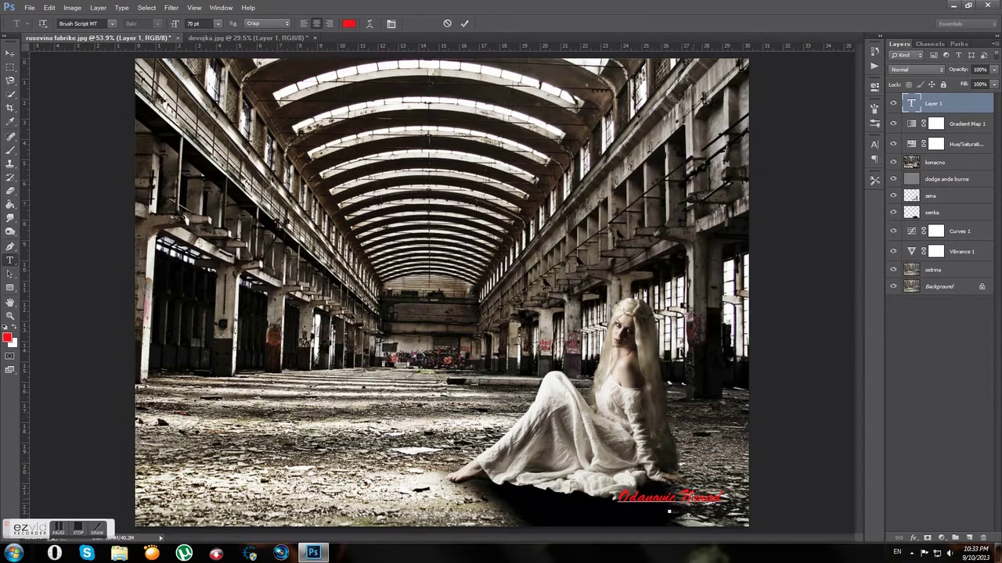
key(Return)
click(10, 51)
drag(680, 502, 720, 505)
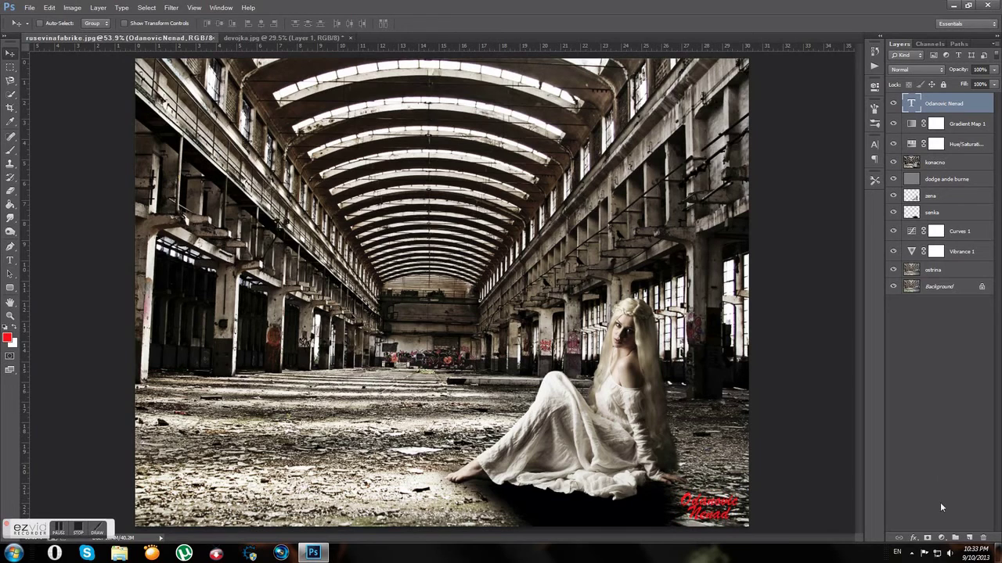
Give the signature layer Stroke and Bevel & Emboss effects.
click(913, 538)
click(930, 443)
drag(810, 286, 457, 192)
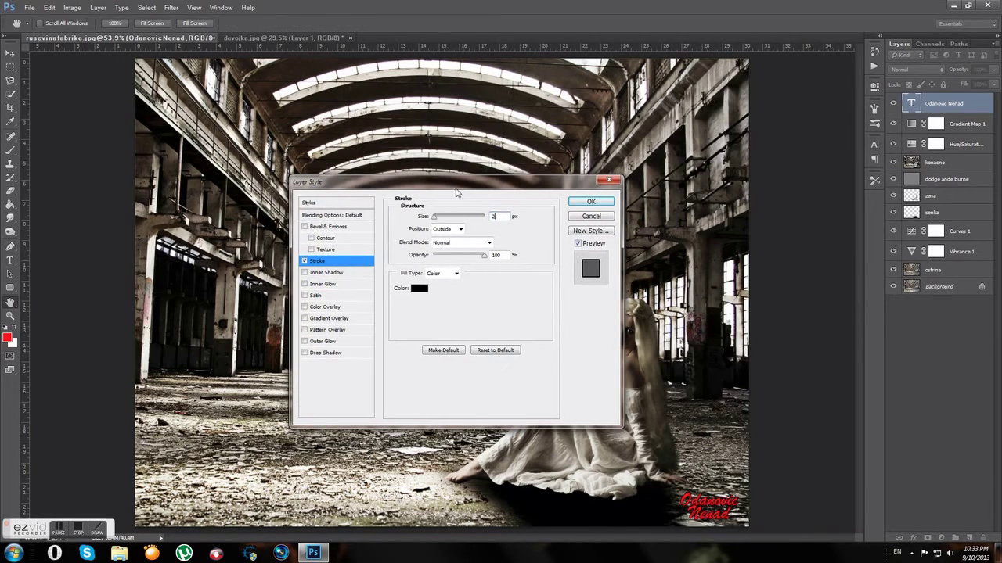
click(325, 249)
click(326, 237)
click(313, 250)
click(591, 202)
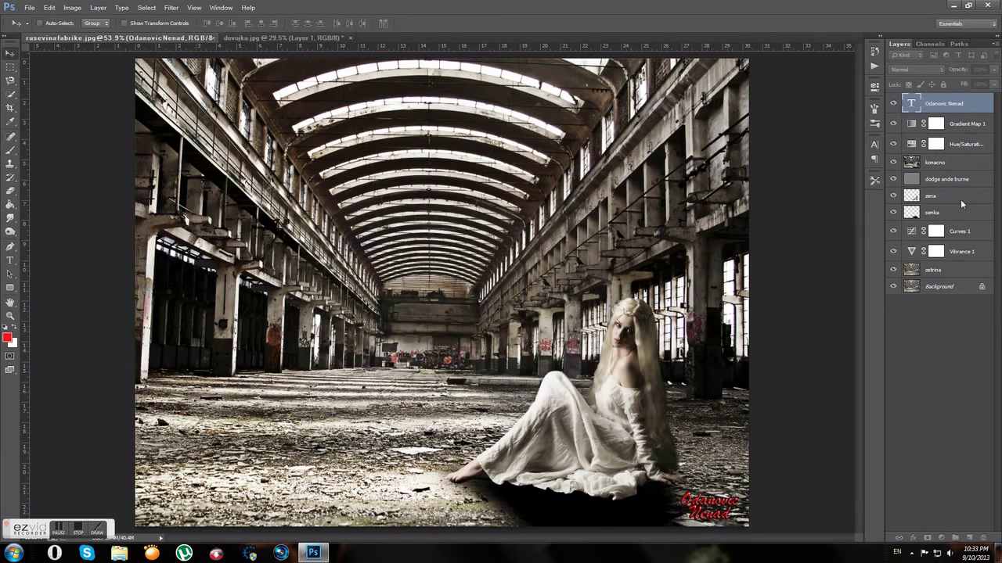
Duplicate the signature text layer and reselect its text.
key(ctrl+j)
click(9, 259)
drag(683, 493, 740, 518)
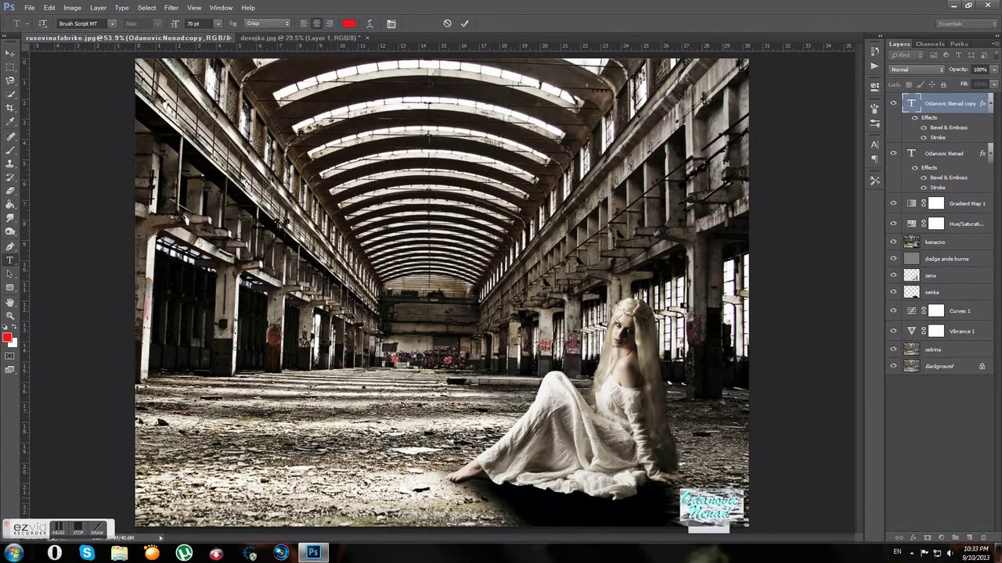
click(9, 52)
Scale the signature copy to 82.79% and rotate it -21.94°.
scroll(764, 519, up, 2)
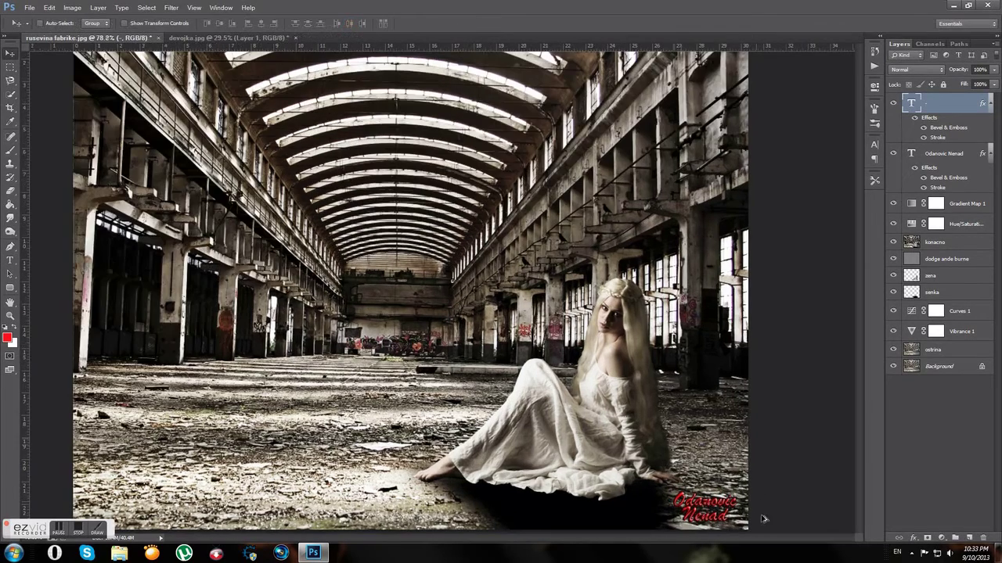
scroll(764, 519, up, 2)
scroll(719, 516, down, 1)
key(ctrl+t)
mouse_move(687, 409)
mouse_down()
mouse_move(656, 470)
mouse_move(714, 448)
mouse_up()
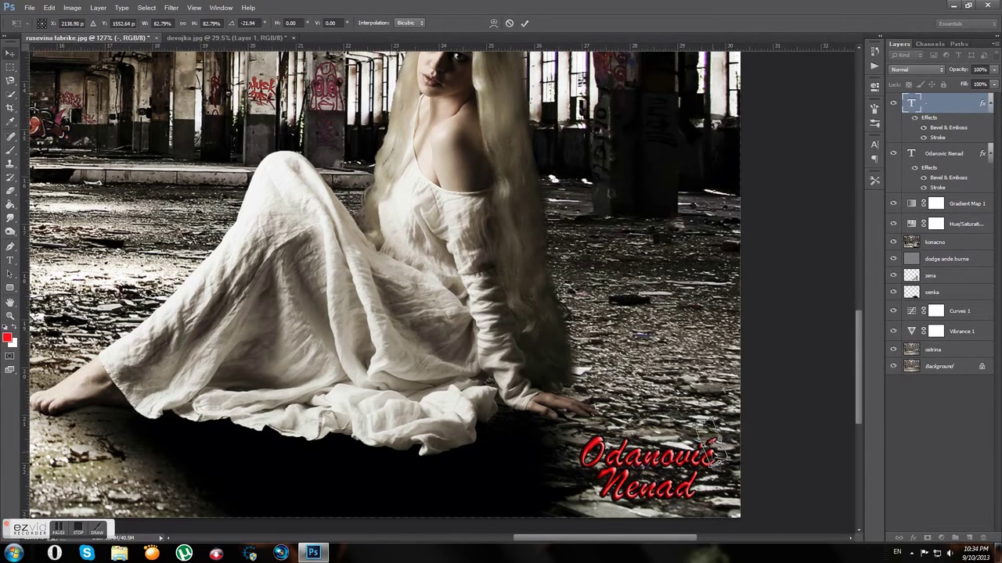
key(Return)
Group both signature layers and name the merged top layer finale.
shift+click(946, 155)
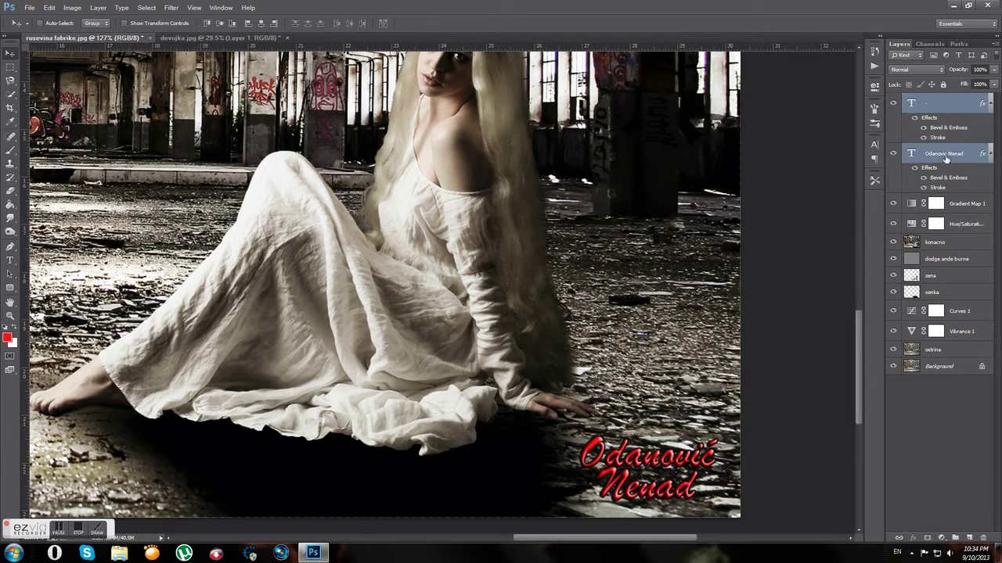
key(ctrl+g)
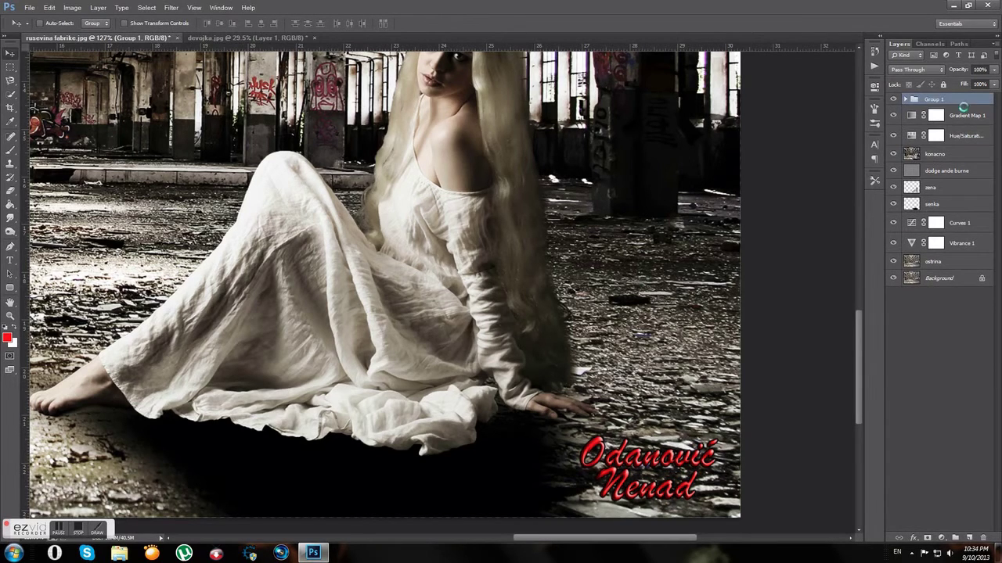
double_click(939, 101)
text(finale)
key(Return)
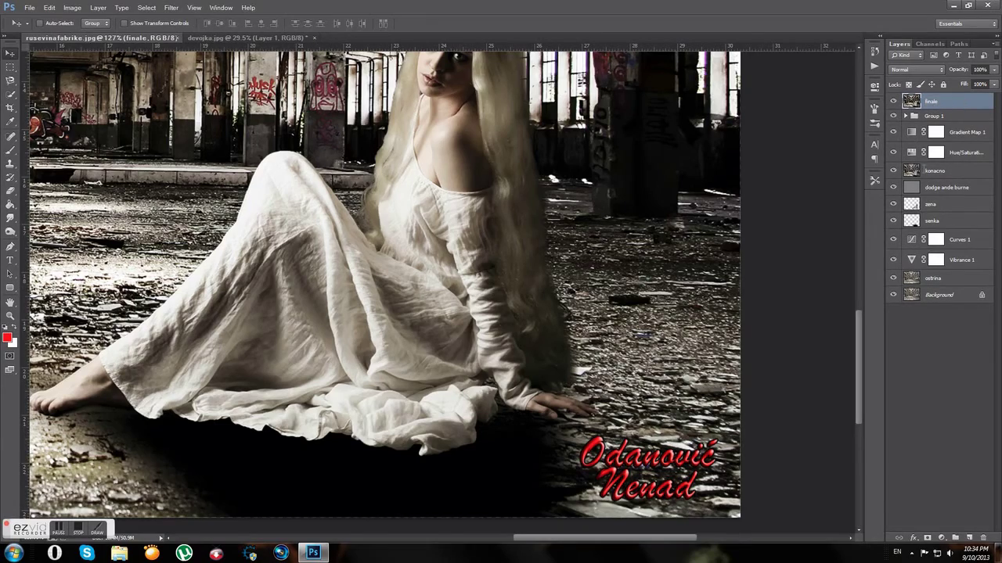
scroll(569, 219, down, 2)
scroll(570, 219, down, 2)
scroll(454, 213, down, 2)
key(alt)
Hide finale, the signature group, Gradient Map 1, Hue/Saturation and konacno in turn.
click(892, 104)
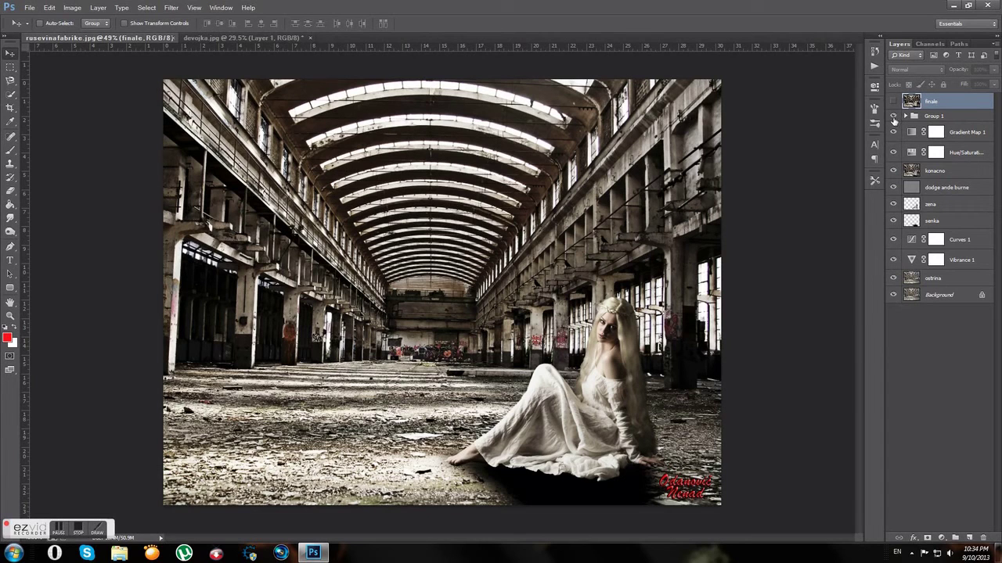
click(894, 117)
click(893, 116)
click(894, 133)
click(894, 133)
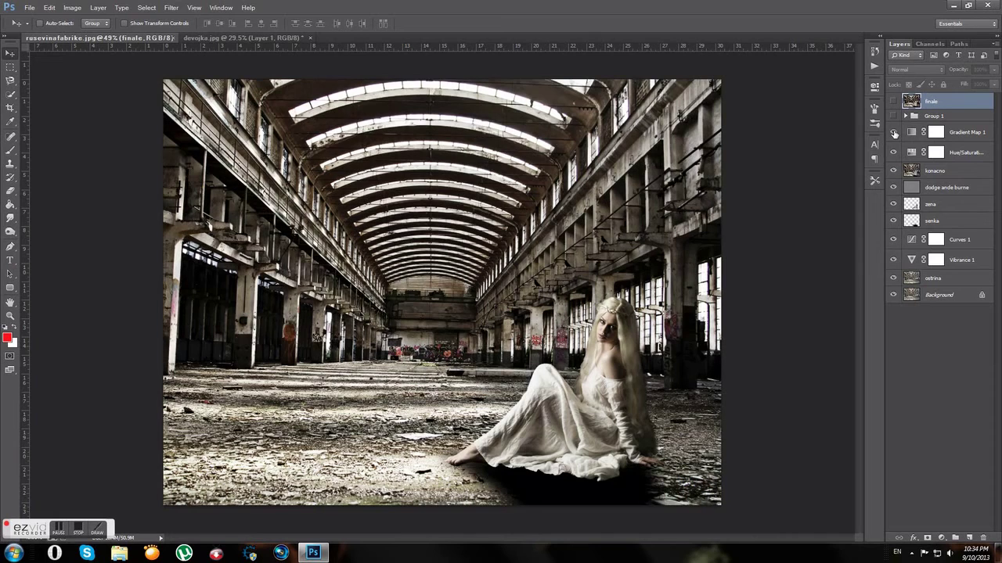
click(894, 153)
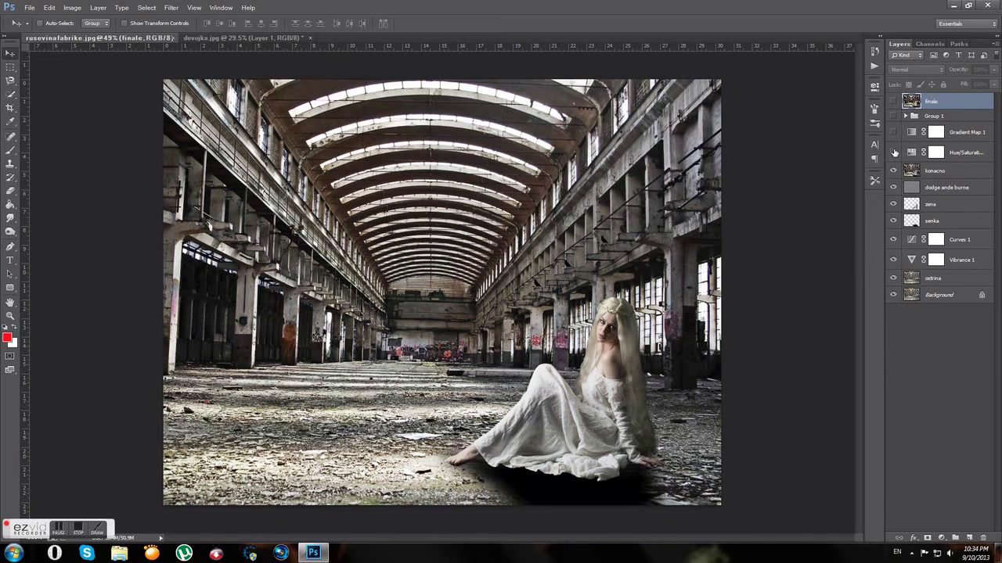
click(894, 171)
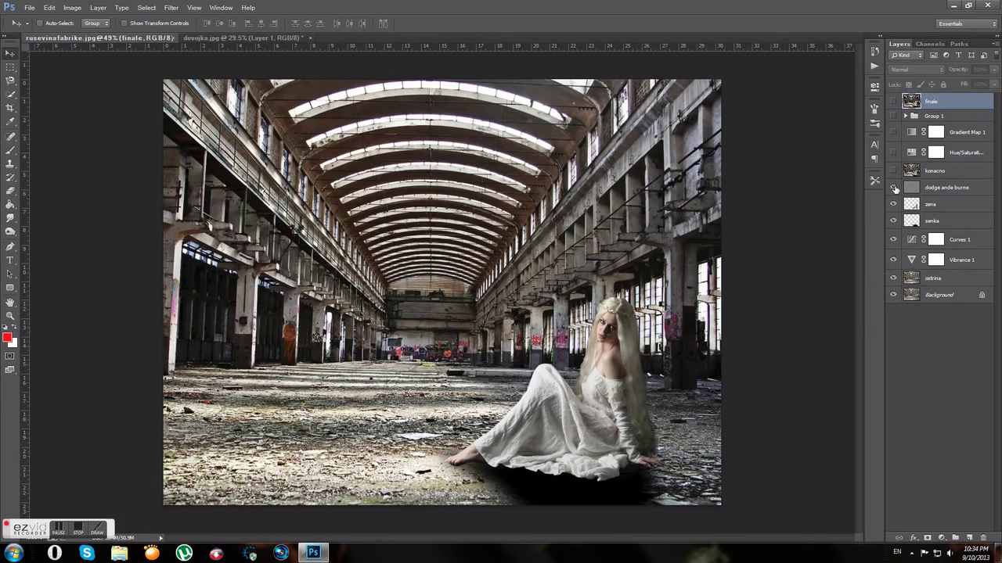
click(894, 189)
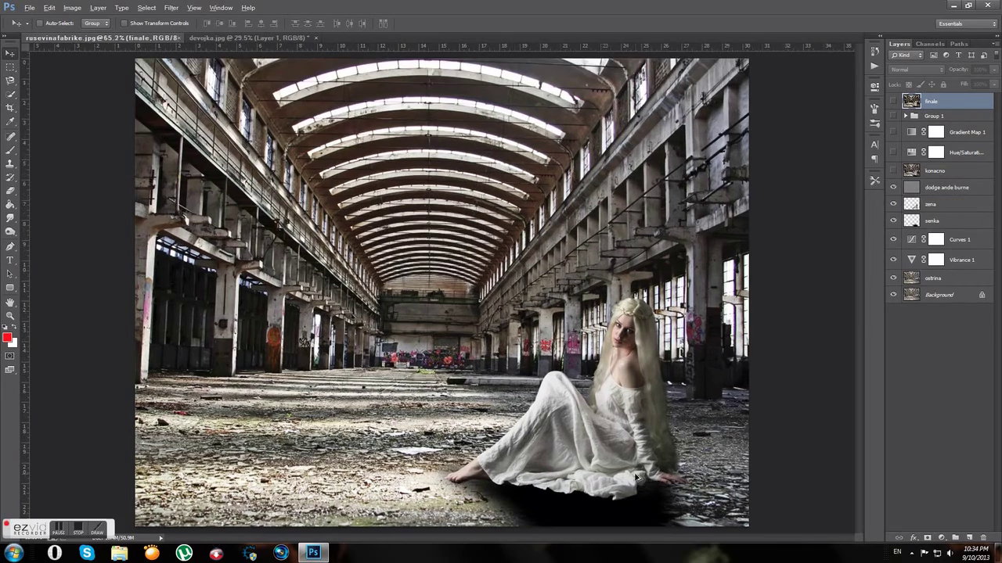
Hide the dodge and burn, zena and senka layers, comparing each before and after.
scroll(660, 475, up, 3)
click(894, 189)
click(893, 188)
click(894, 189)
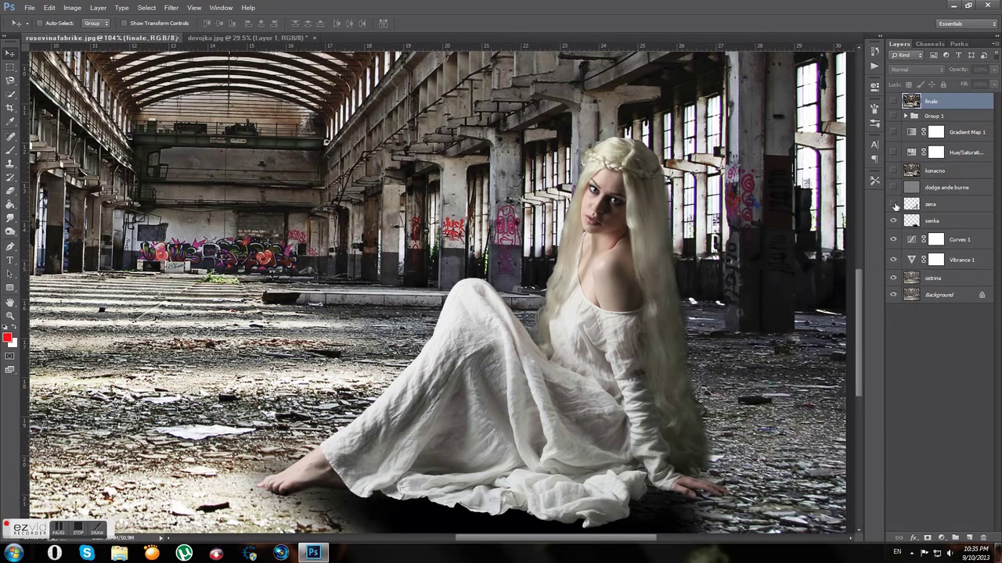
click(894, 204)
click(893, 205)
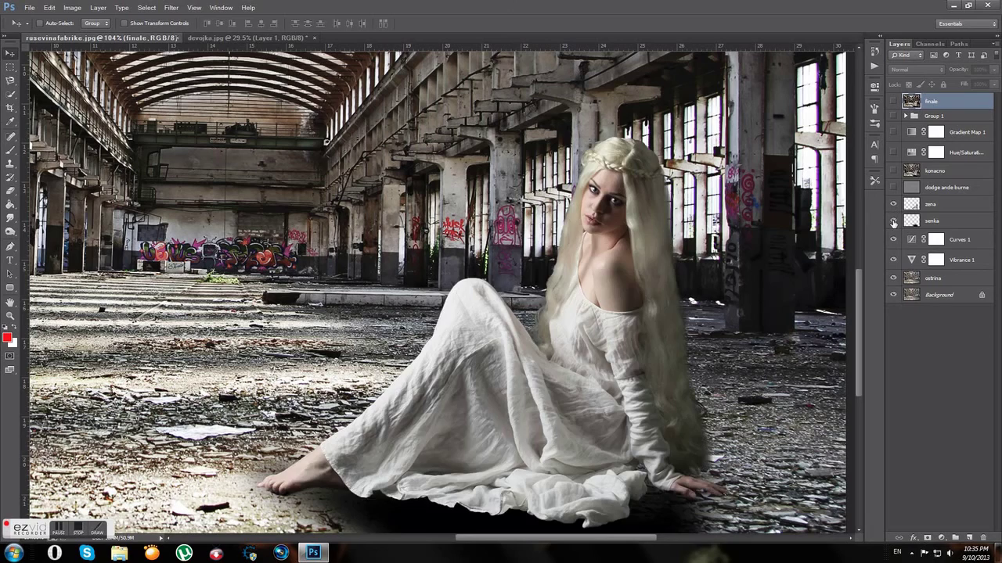
click(894, 221)
click(893, 204)
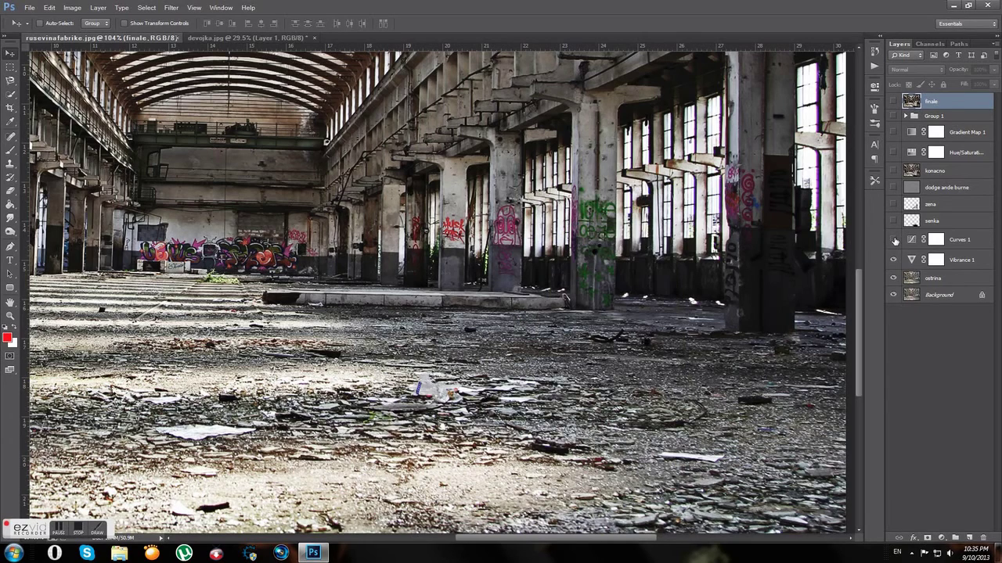
Hide Curves 1 and Vibrance 1, compare ostrina, then show finale again.
click(894, 239)
click(893, 239)
drag(894, 240, 893, 259)
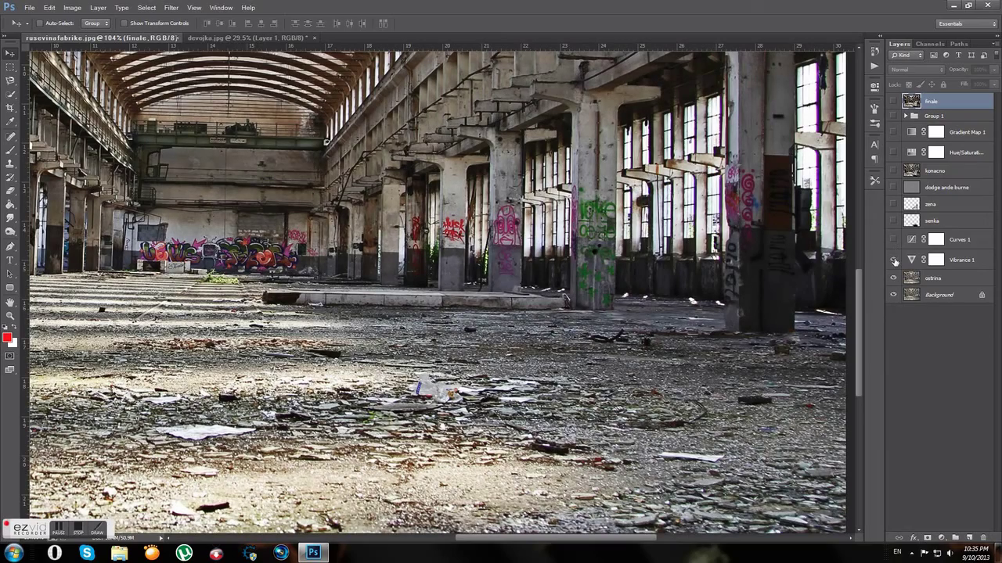
click(893, 277)
click(894, 278)
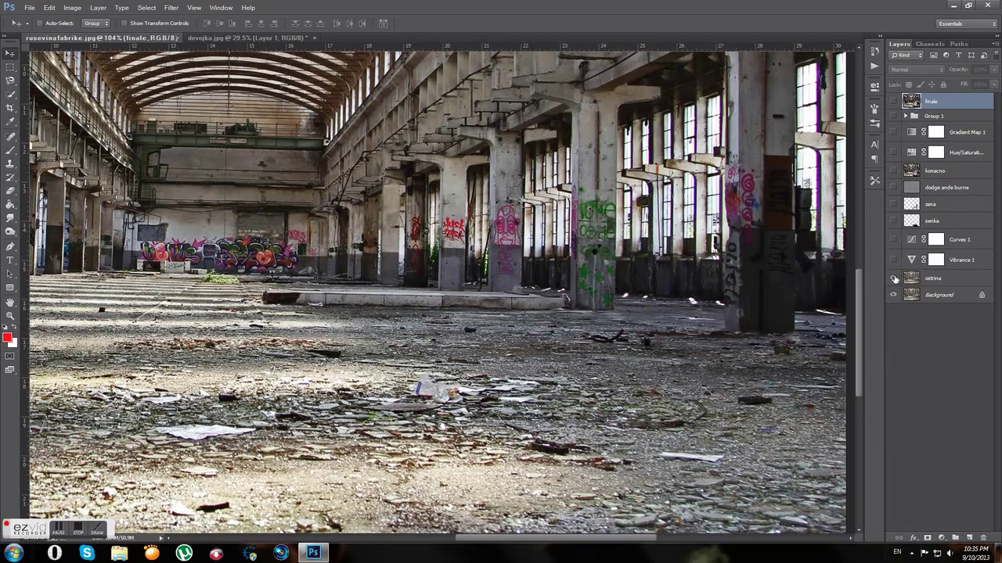
click(893, 101)
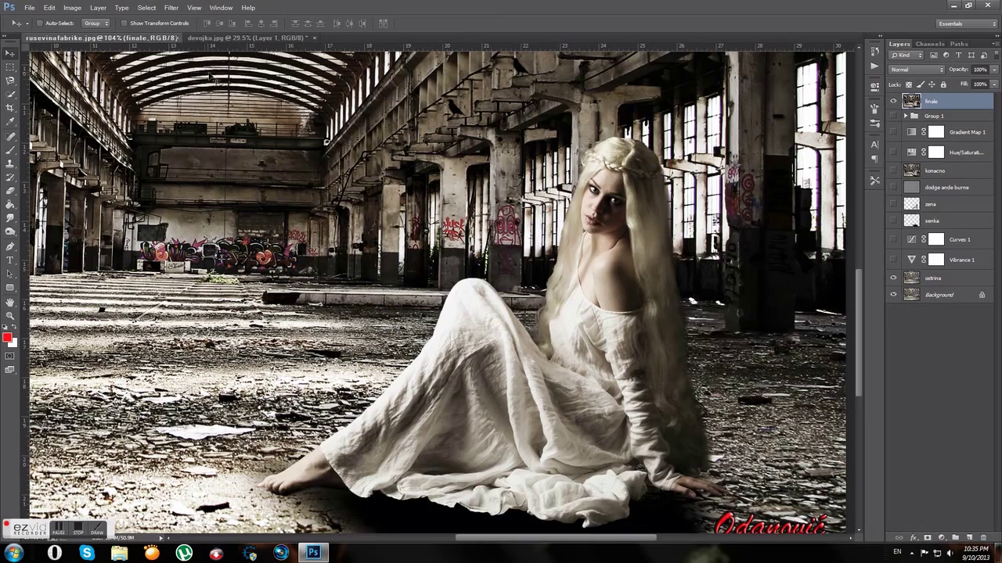